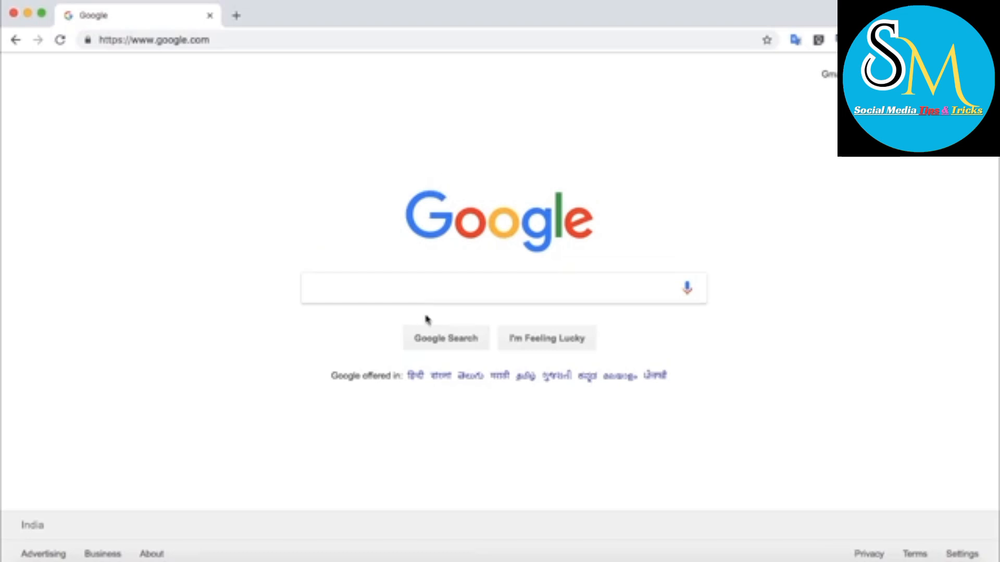
Search Google for audacity
click(389, 286)
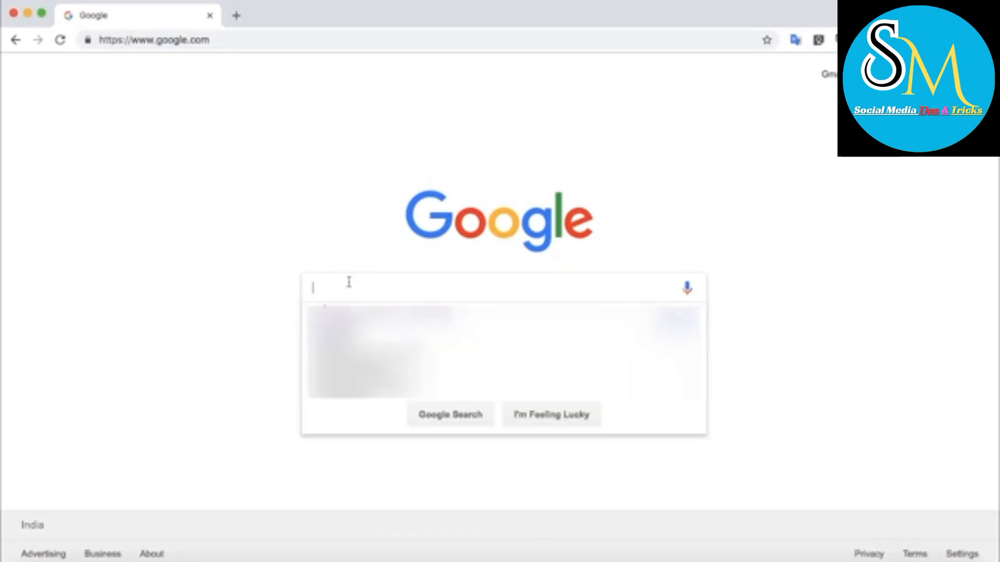
text(aud)
key(Down)
key(Down)
key(Return)
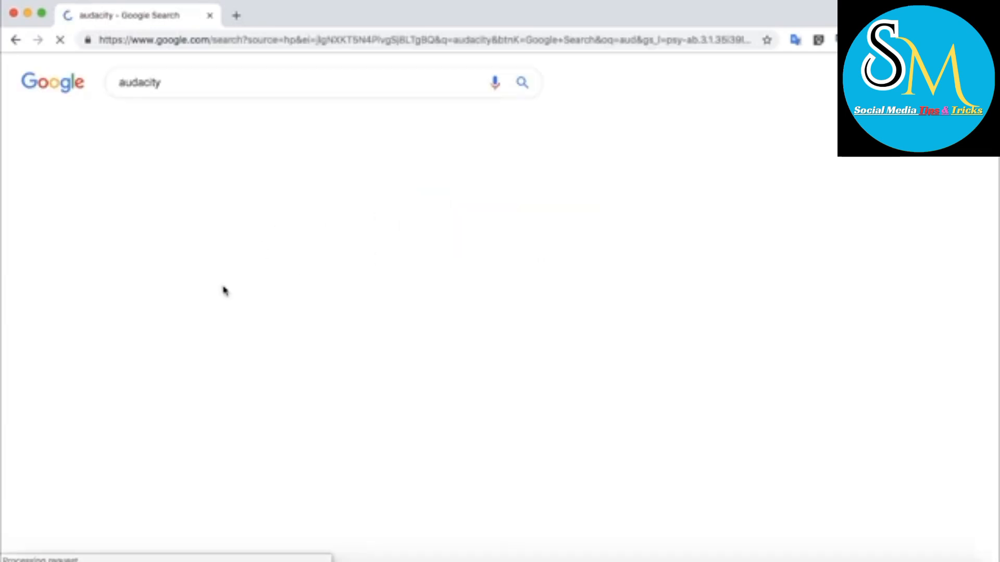
Open the audacityteam.org site from the search results and go to its Audacity download
scroll(189, 402, down, 3)
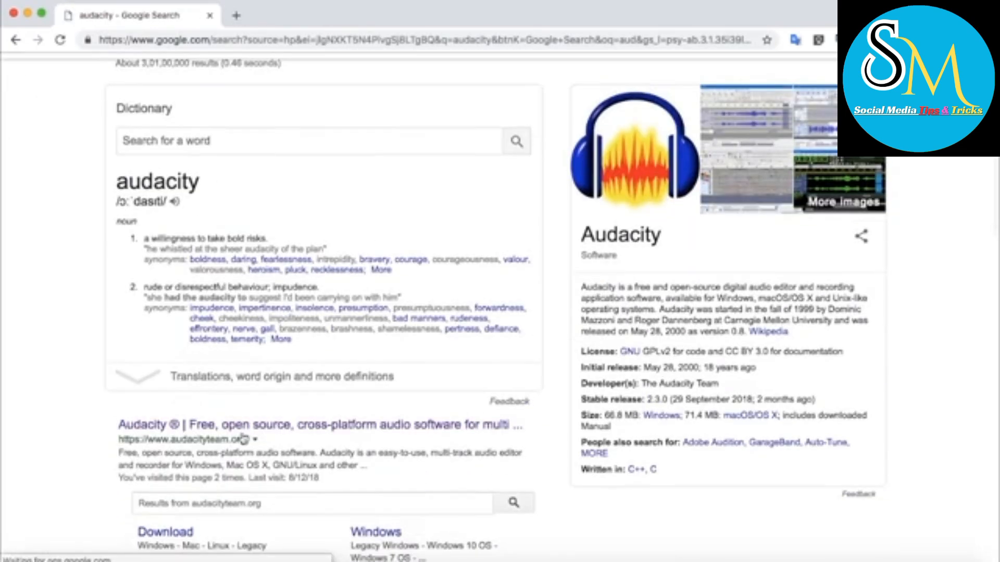
click(258, 431)
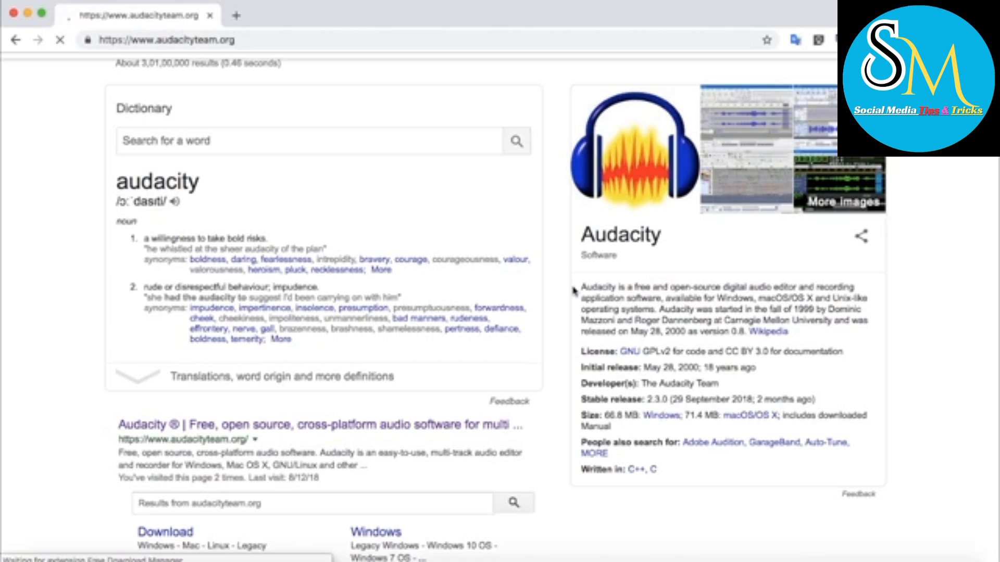
scroll(573, 290, down, 5)
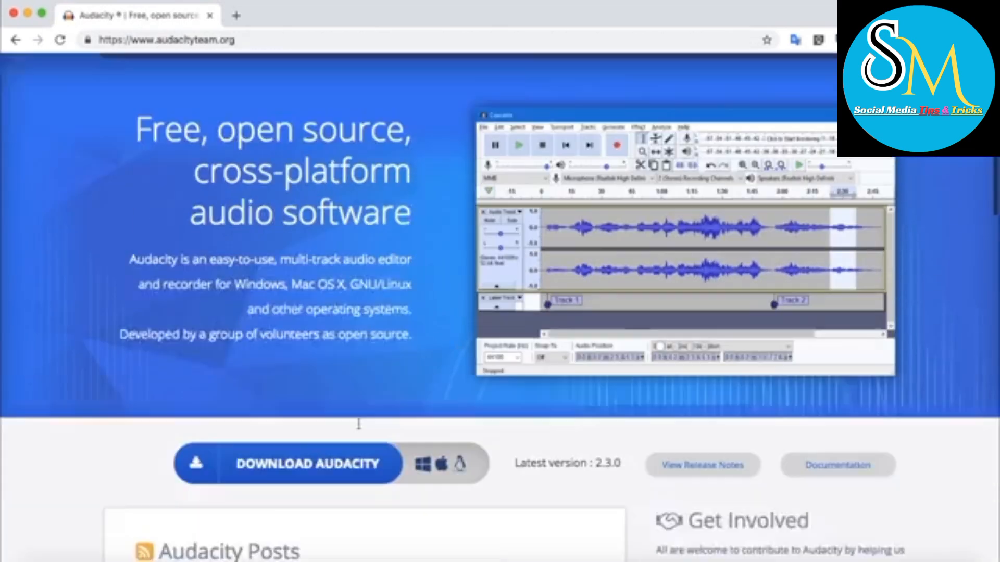
click(315, 408)
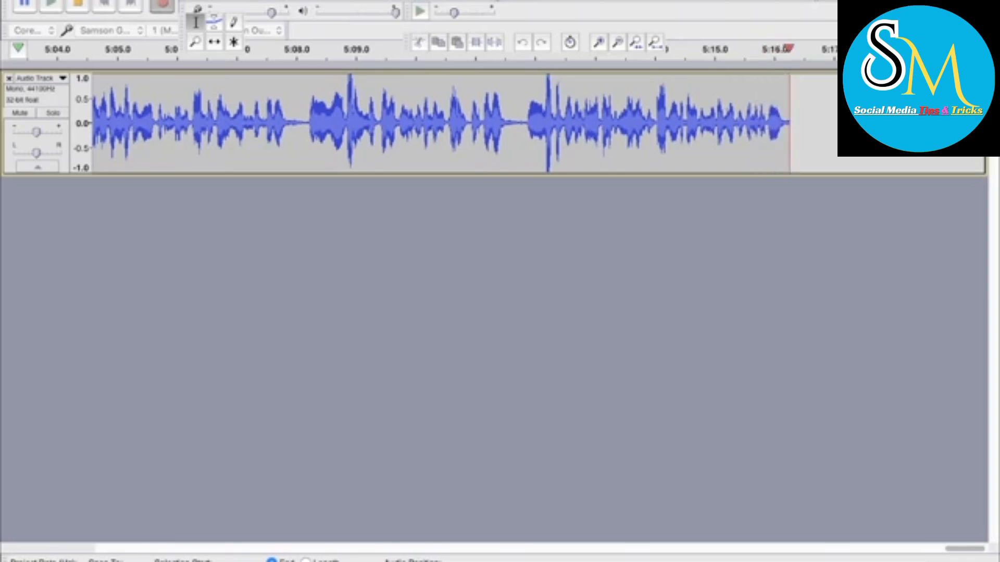
Set the recording device to Built-in Microphone
click(39, 6)
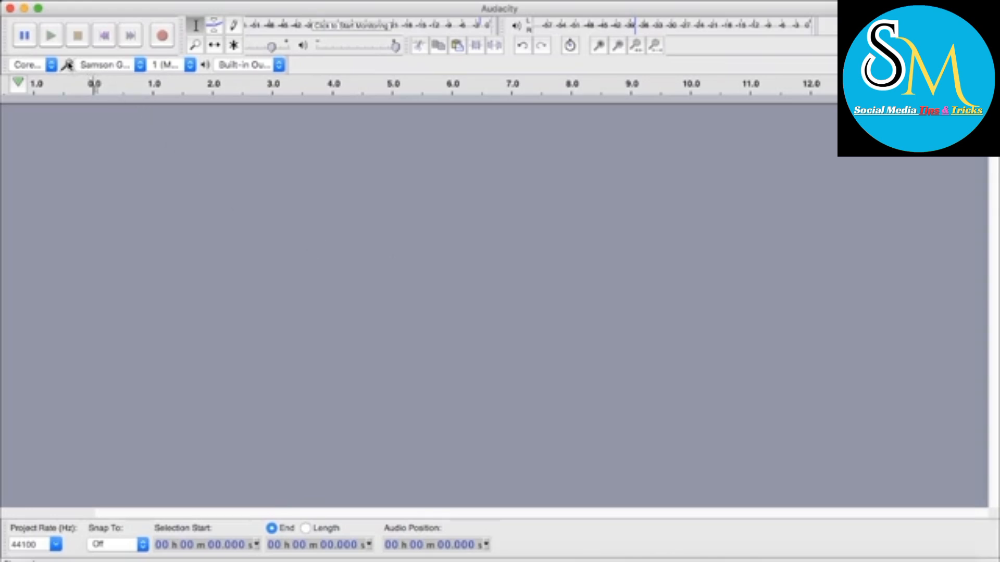
click(123, 65)
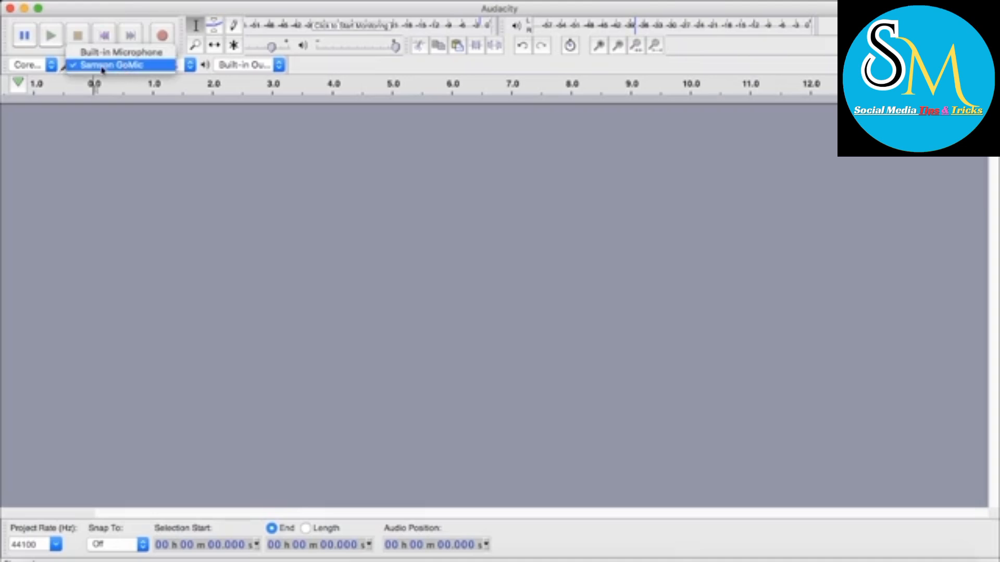
click(111, 68)
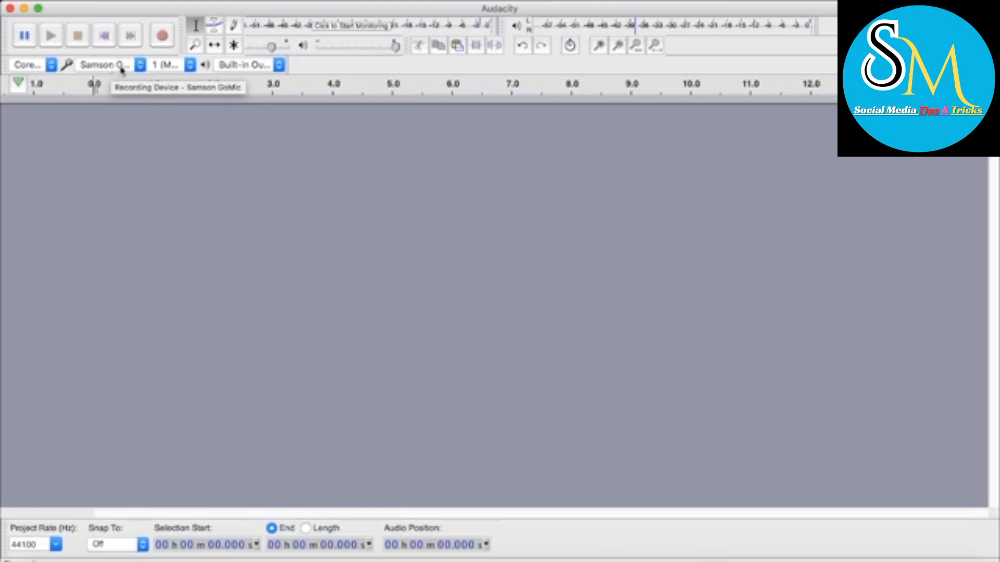
click(125, 65)
click(108, 53)
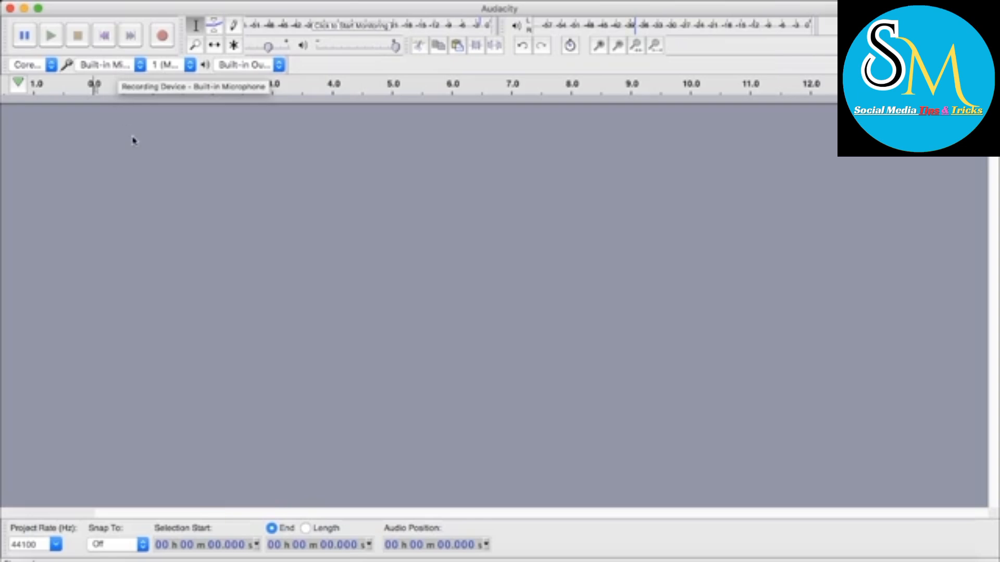
Set the recording device to the external Samson GoMic microphone
click(128, 68)
click(117, 78)
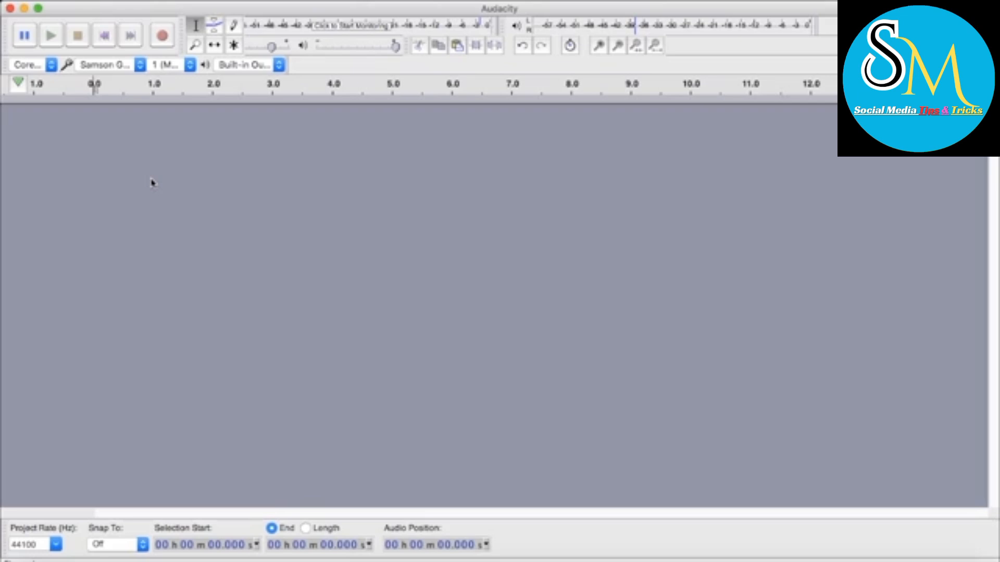
click(121, 67)
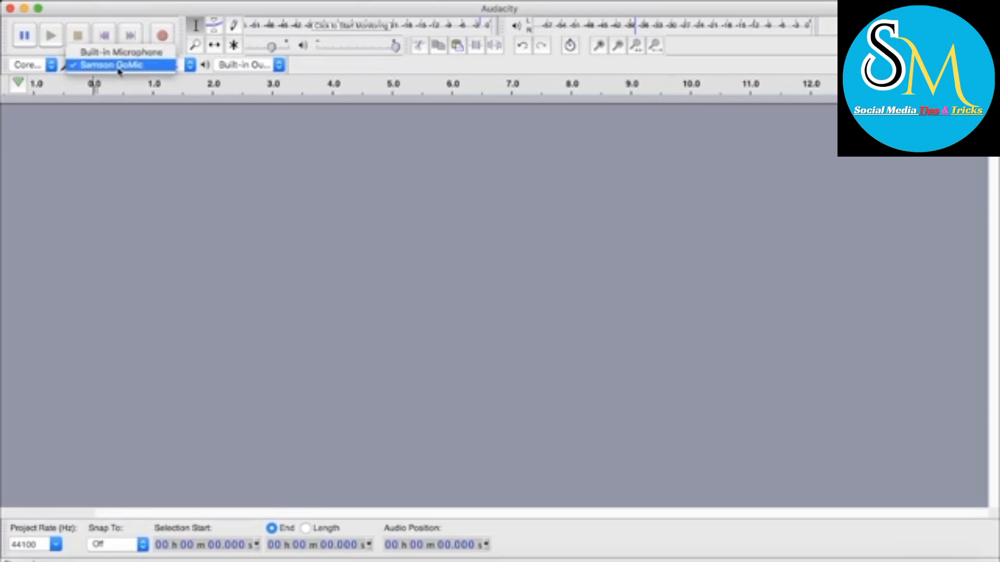
click(124, 66)
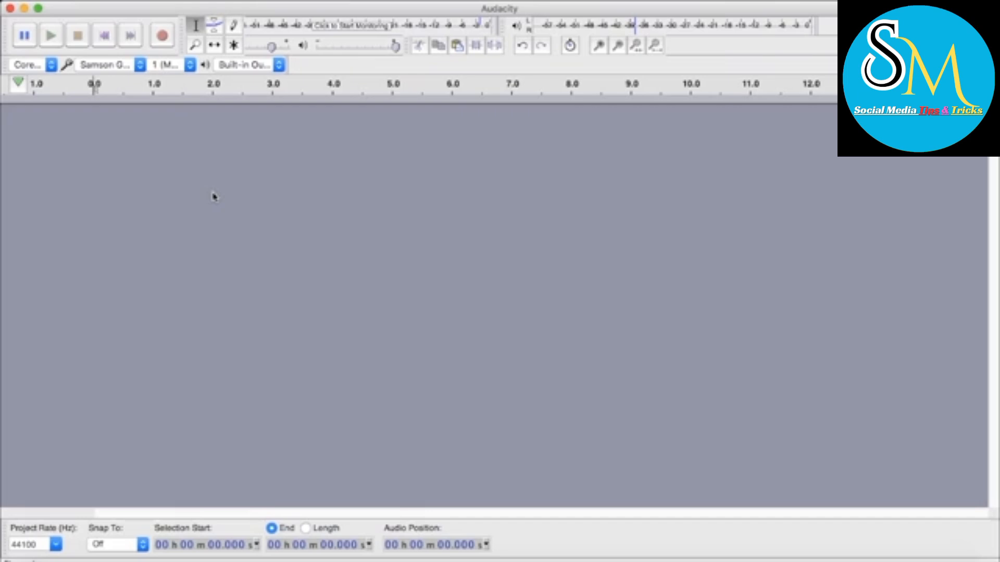
click(122, 72)
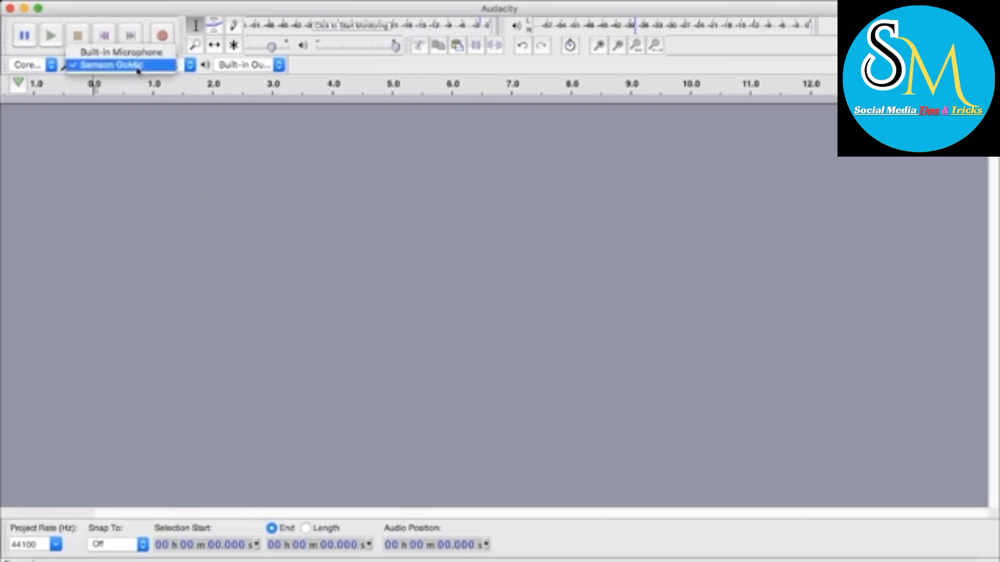
click(130, 65)
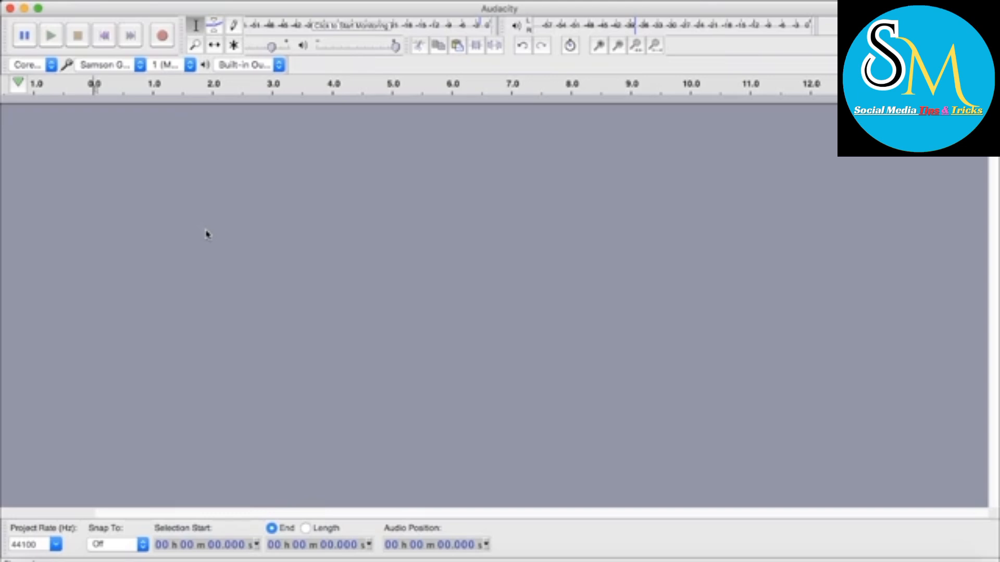
click(134, 66)
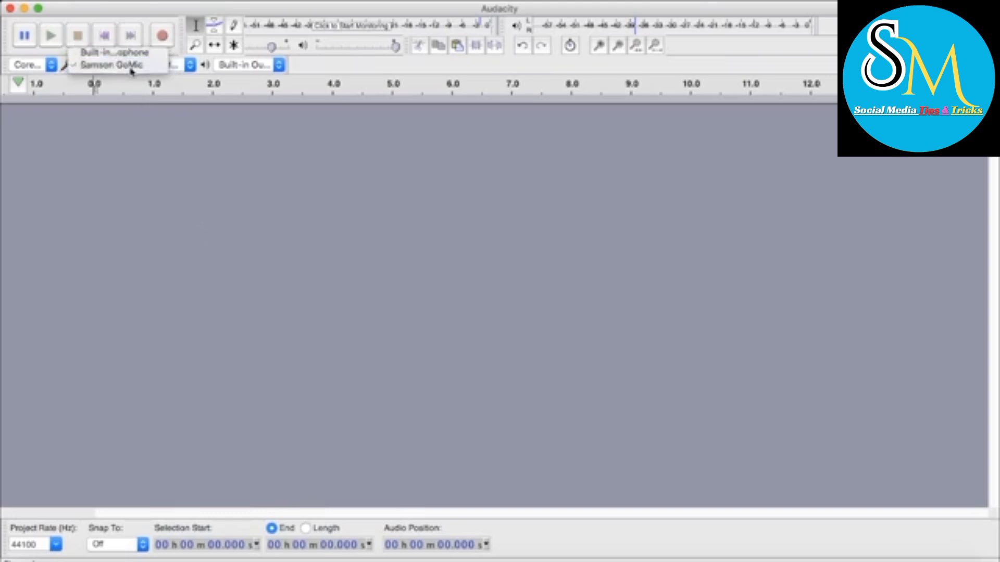
click(131, 64)
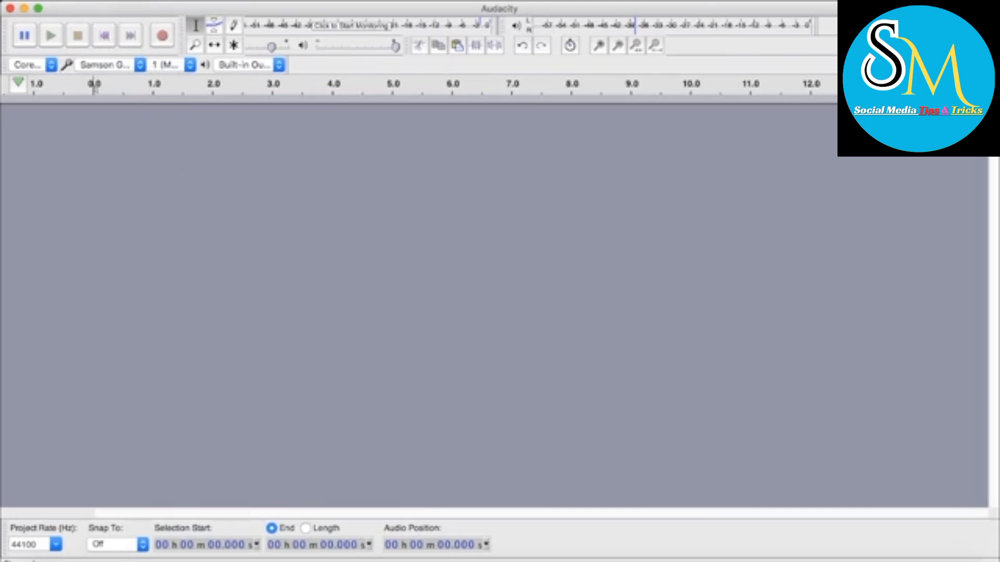
click(55, 0)
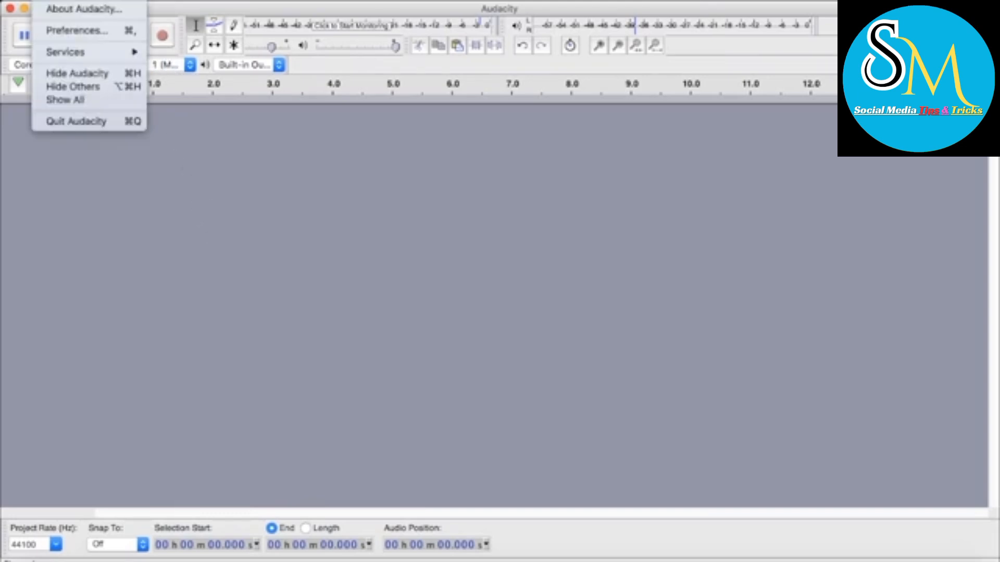
click(237, 294)
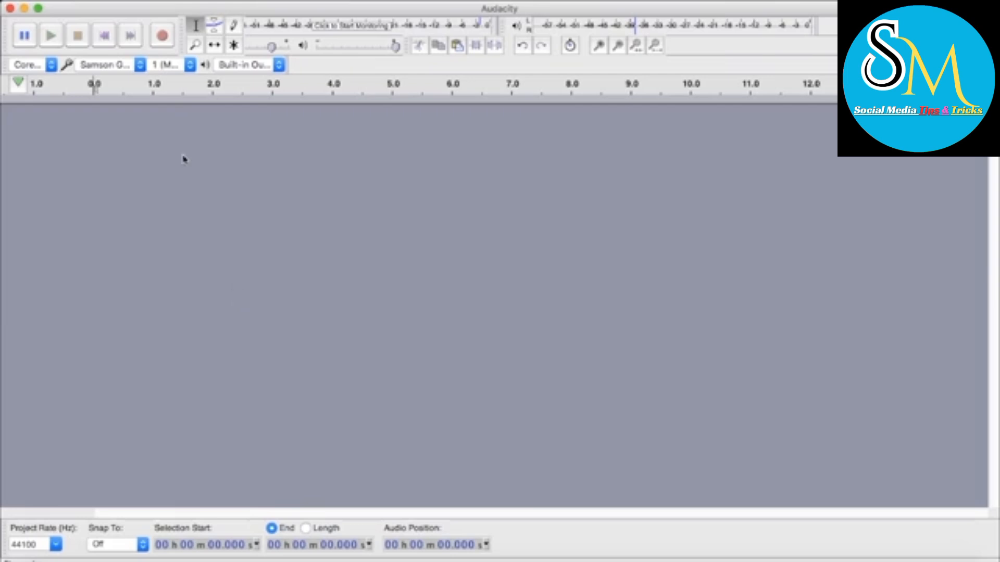
Record a mono voice track about 29 seconds long with the Samson GoMic, and stop the recording
click(162, 41)
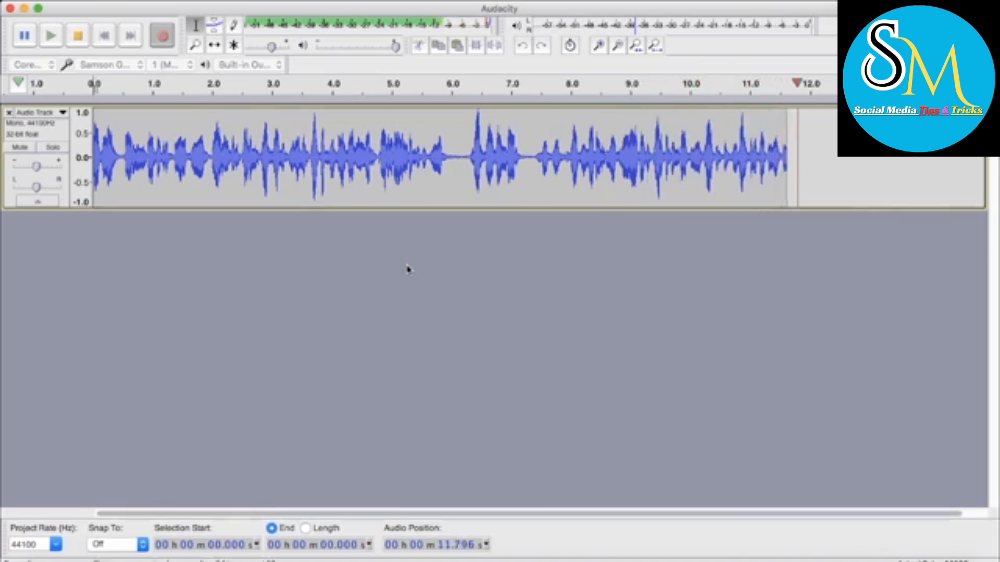
scroll(409, 270, down, 2)
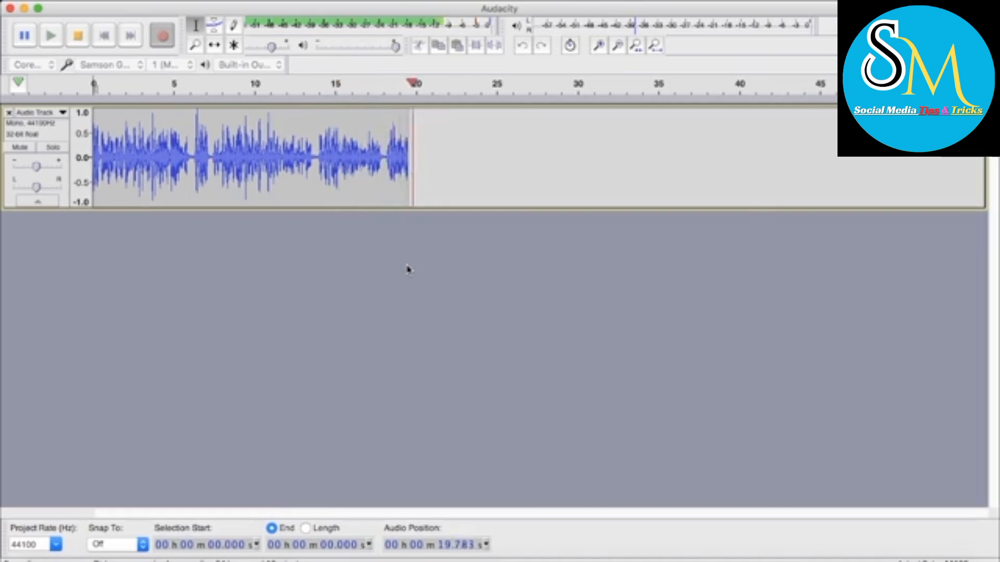
scroll(409, 269, down, 2)
scroll(409, 269, up, 2)
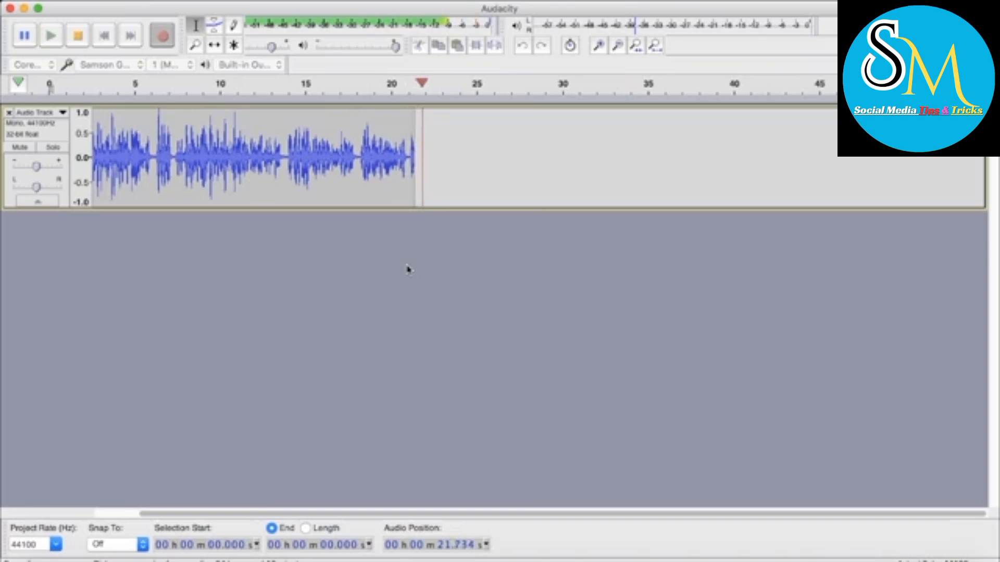
scroll(409, 269, left, 2)
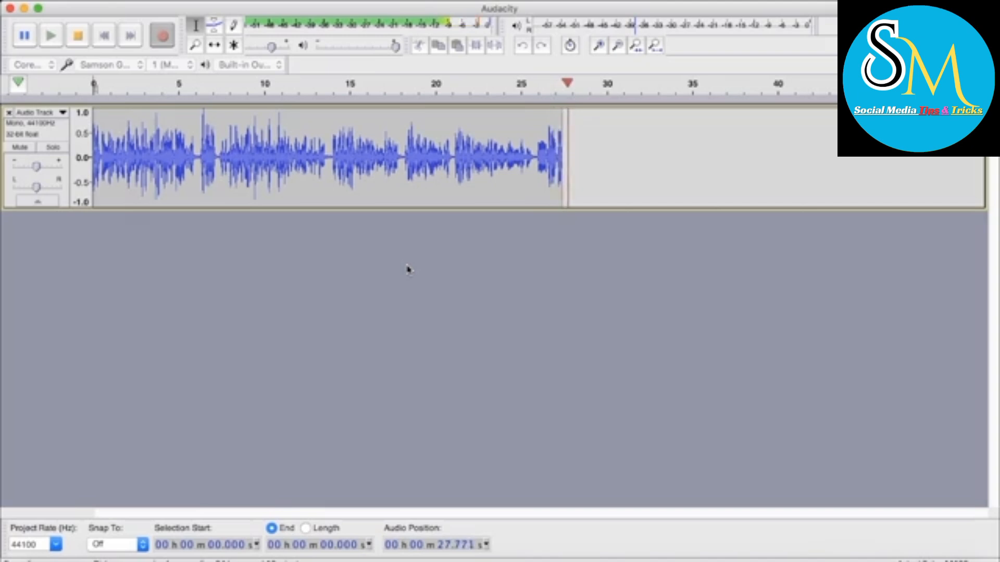
key(space)
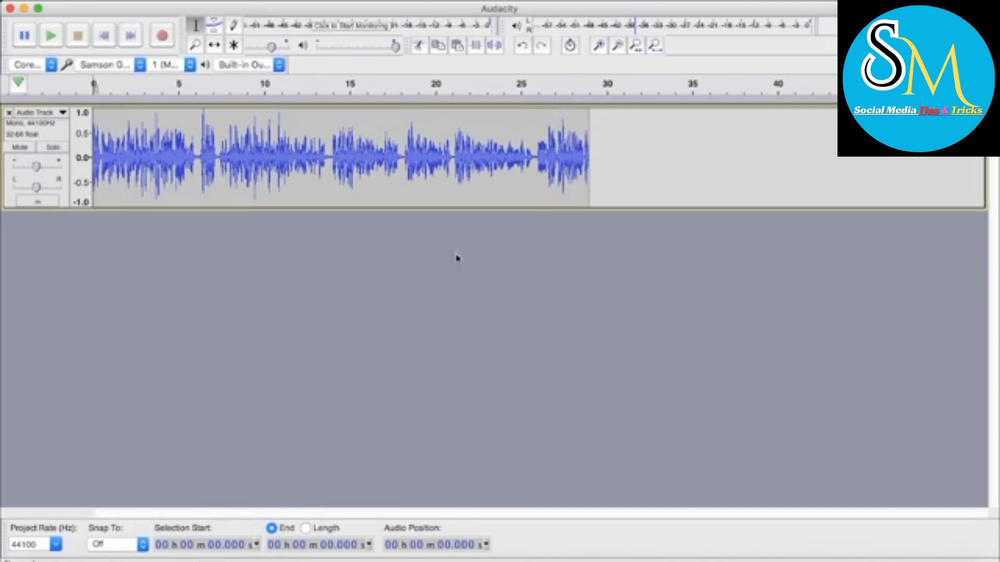
Play back the recorded voice track from its start for about 10 seconds and stop it
scroll(473, 259, up, 3)
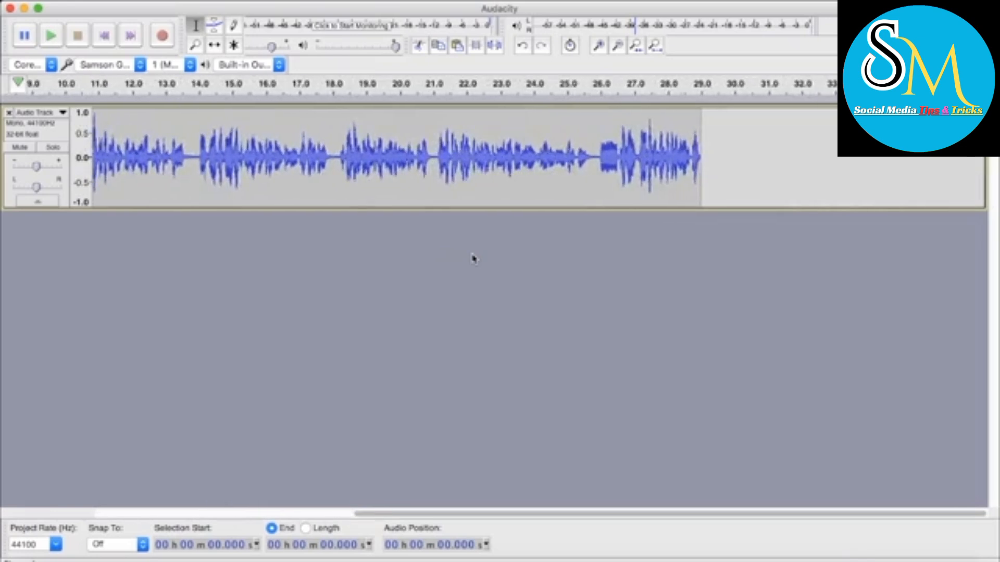
scroll(473, 259, left, 10)
key(space)
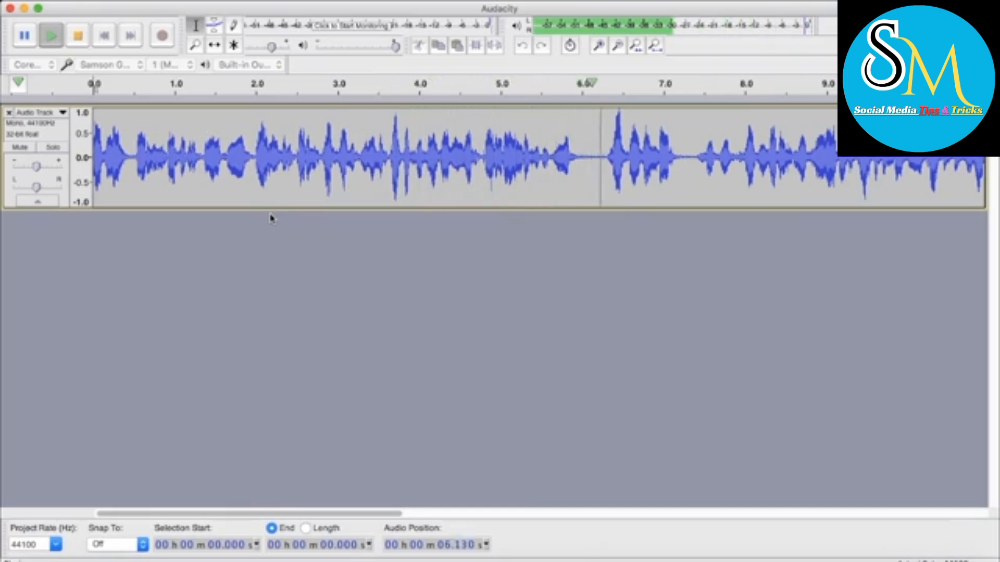
scroll(474, 299, down, 3)
scroll(474, 298, down, 1)
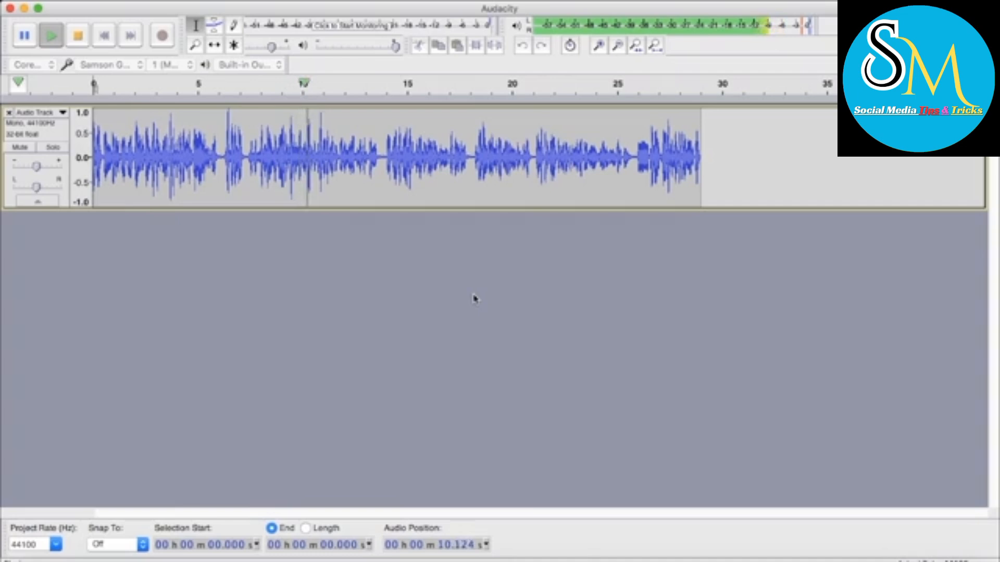
key(space)
Examine the waveform's quiet gap around the 21-second mark for background noise between the spoken passages
scroll(409, 184, down, 1)
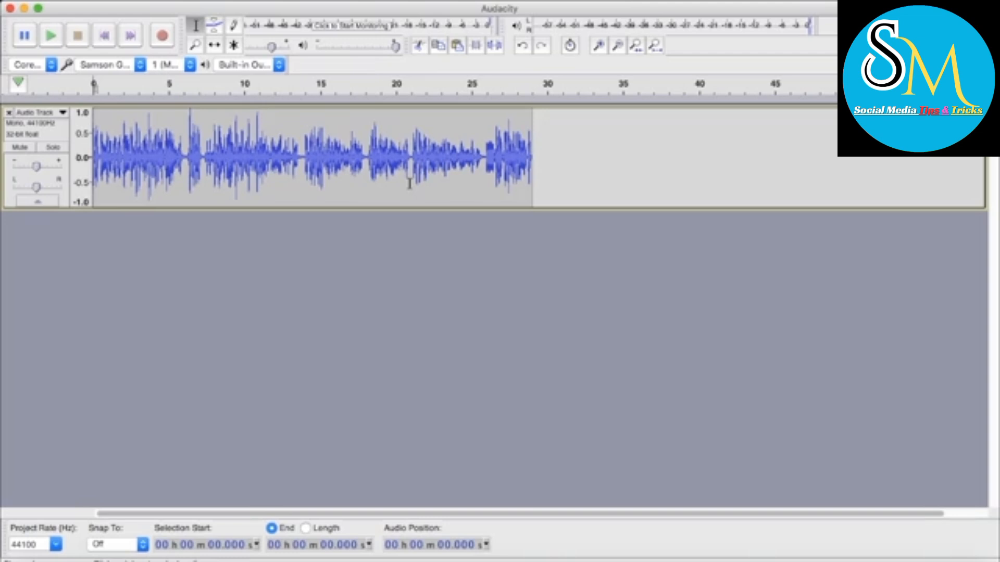
scroll(409, 184, up, 4)
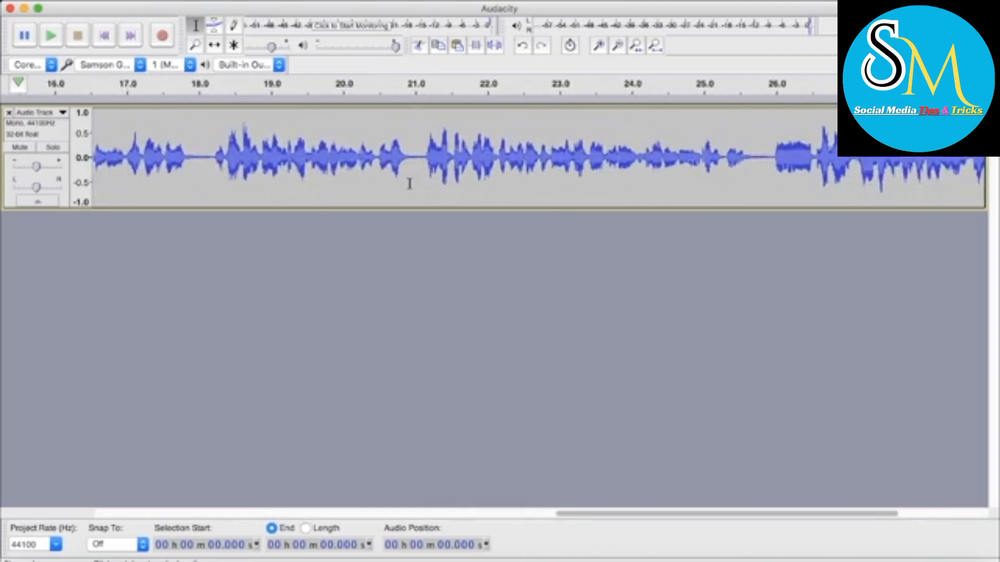
scroll(409, 184, down, 4)
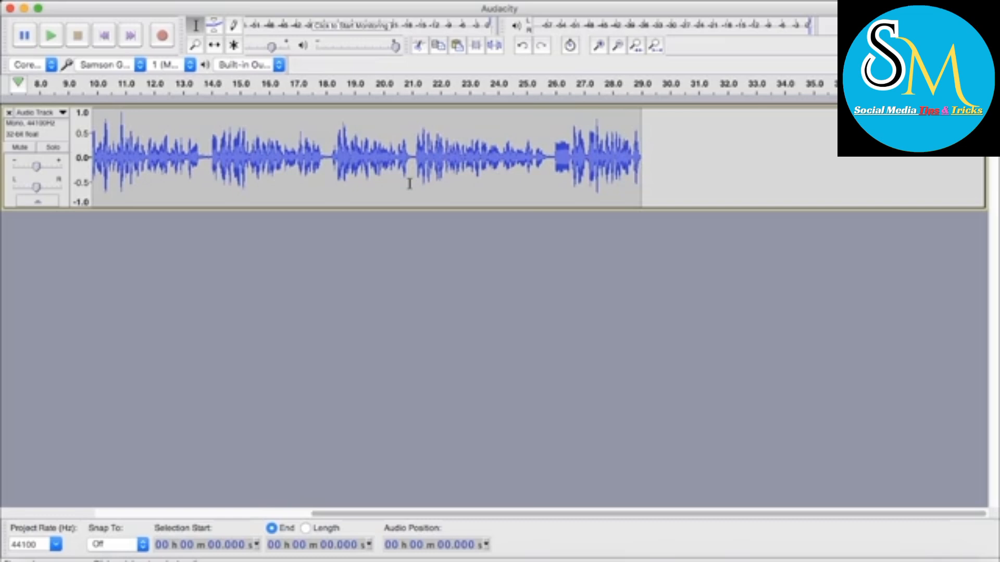
scroll(410, 183, up, 3)
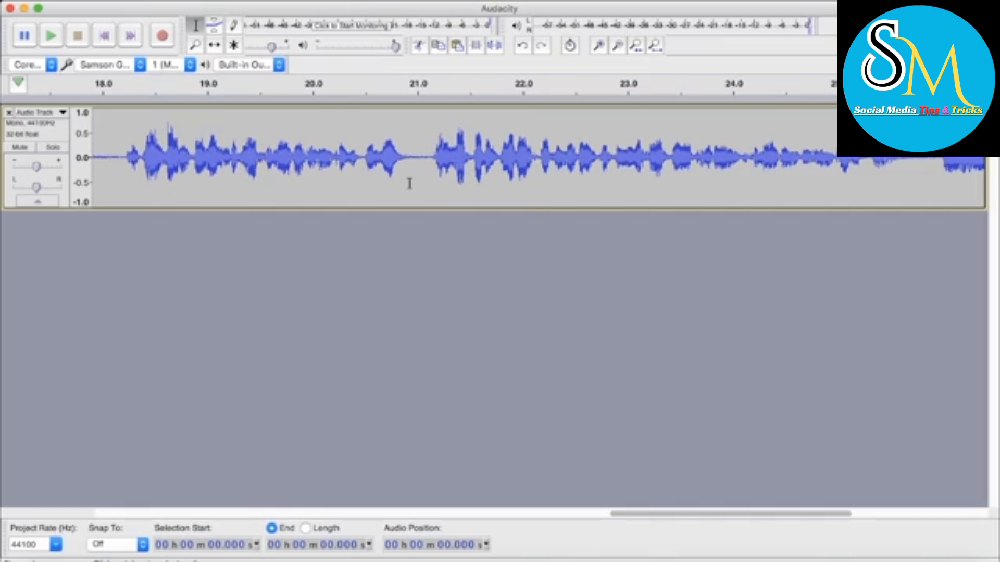
scroll(409, 184, down, 2)
scroll(409, 183, up, 4)
scroll(410, 183, down, 5)
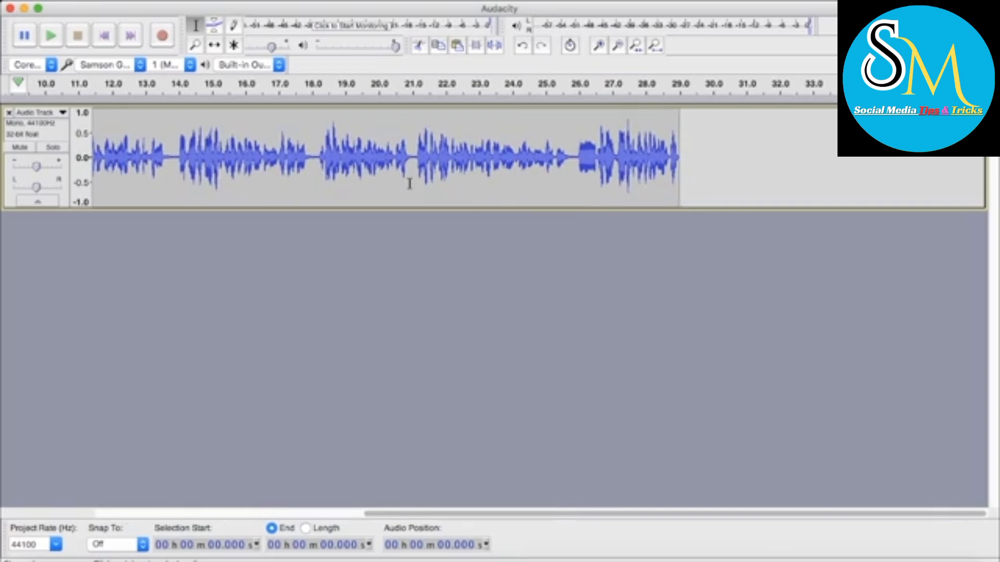
scroll(410, 183, up, 7)
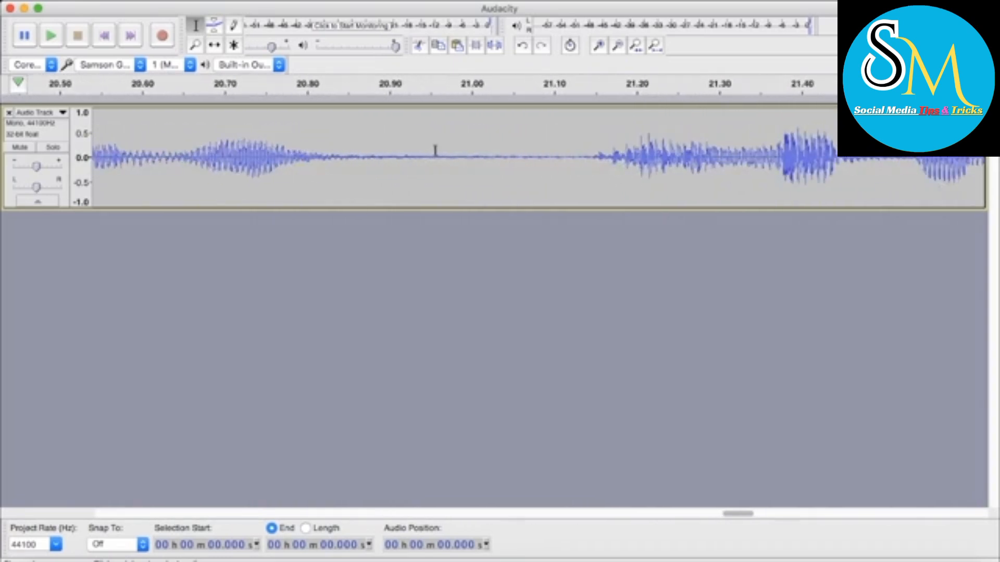
scroll(513, 154, down, 3)
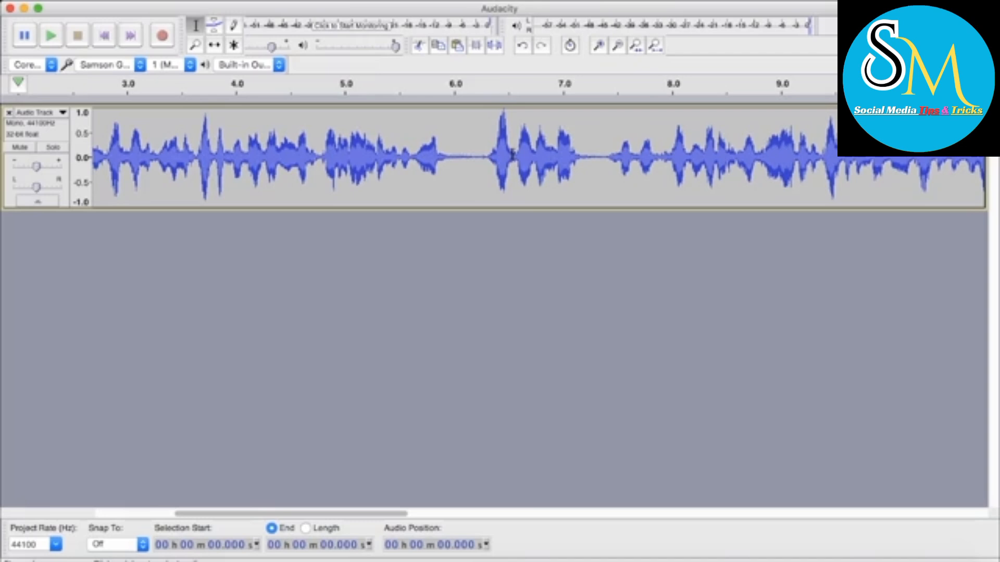
Select the silent gap from about 6.07 to 6.25 seconds and play it to hear its background noise
click(479, 159)
drag(479, 159, 463, 162)
key(space)
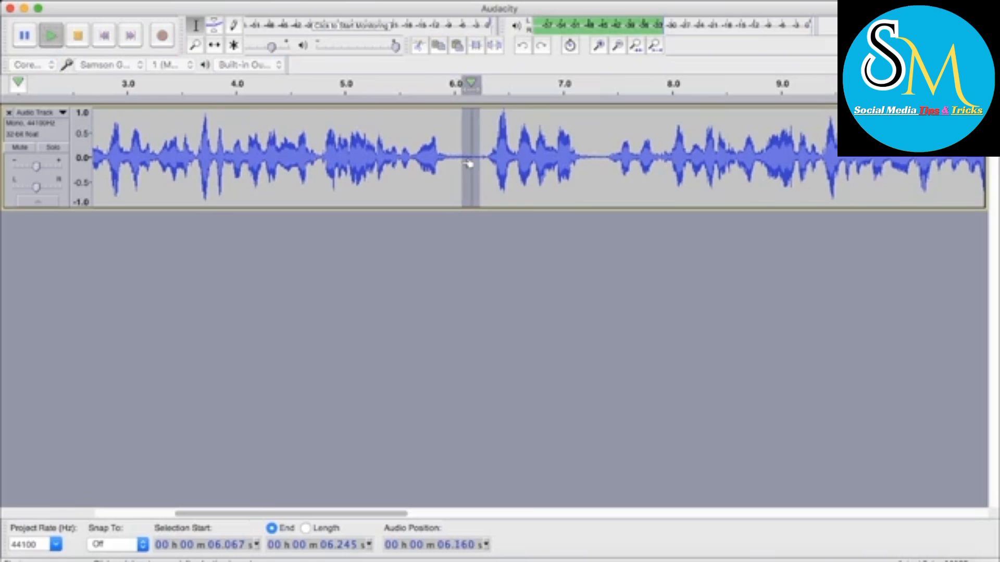
key(space)
scroll(468, 164, left, 1)
scroll(468, 164, left, 5)
scroll(469, 164, down, 3)
scroll(470, 163, up, 2)
scroll(468, 163, up, 2)
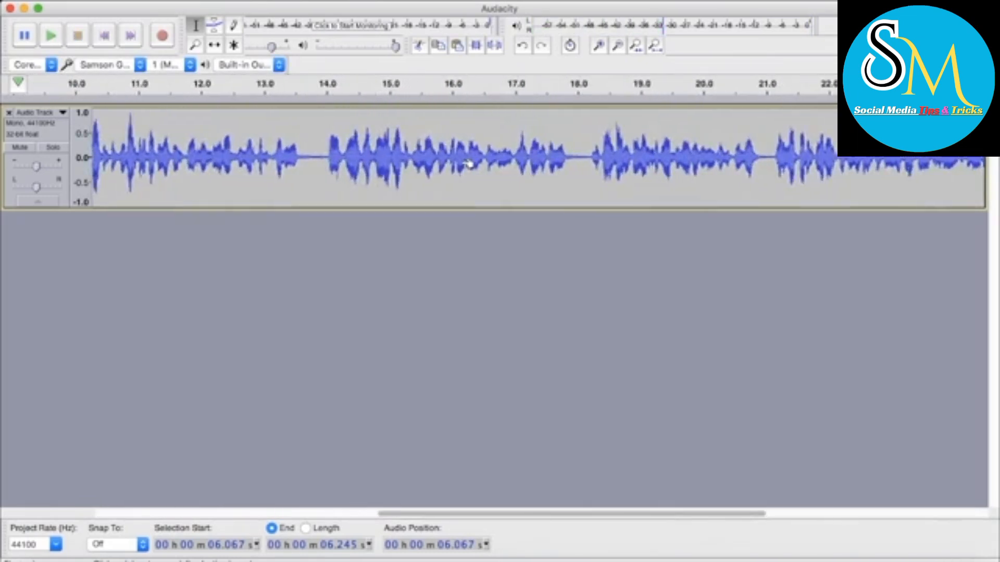
Select the silent gap from about 13.66 to 14.02 seconds, play it, and play on briefly from 13.80 seconds
click(461, 161)
drag(190, 158, 144, 162)
key(space)
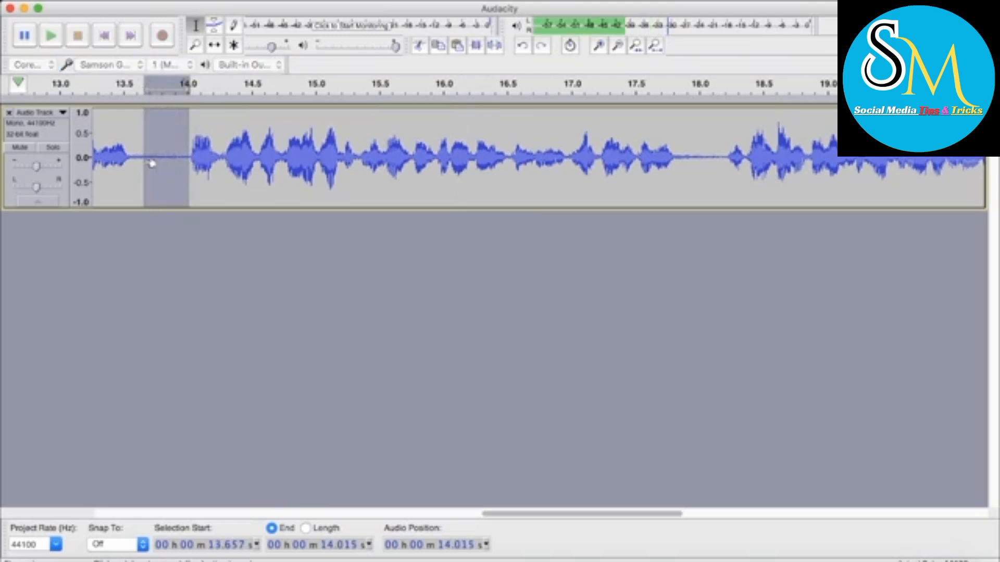
click(162, 161)
key(space)
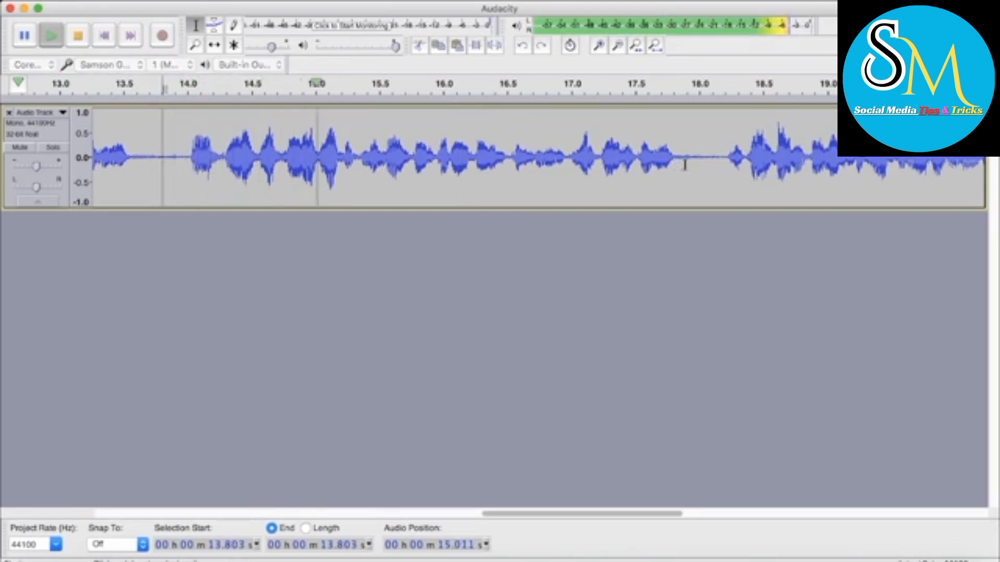
key(space)
Listen to the background noise in the gap around 18 seconds, ending with the selection from about 17.94 to 18.20 seconds
scroll(693, 211, right, 5)
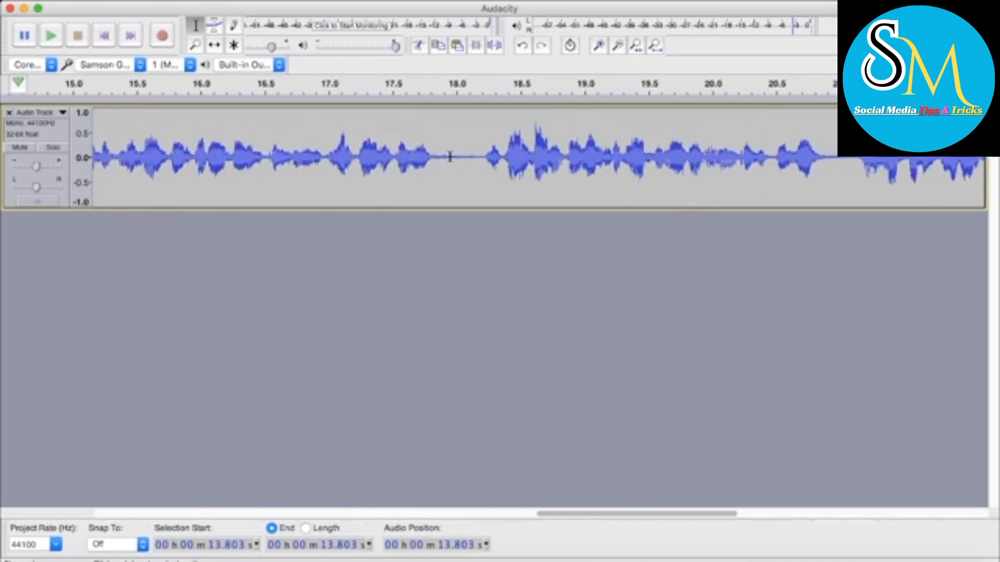
click(449, 156)
key(space)
key(space)
click(478, 164)
drag(478, 164, 460, 166)
key(space)
key(space)
click(485, 163)
drag(484, 163, 456, 161)
key(space)
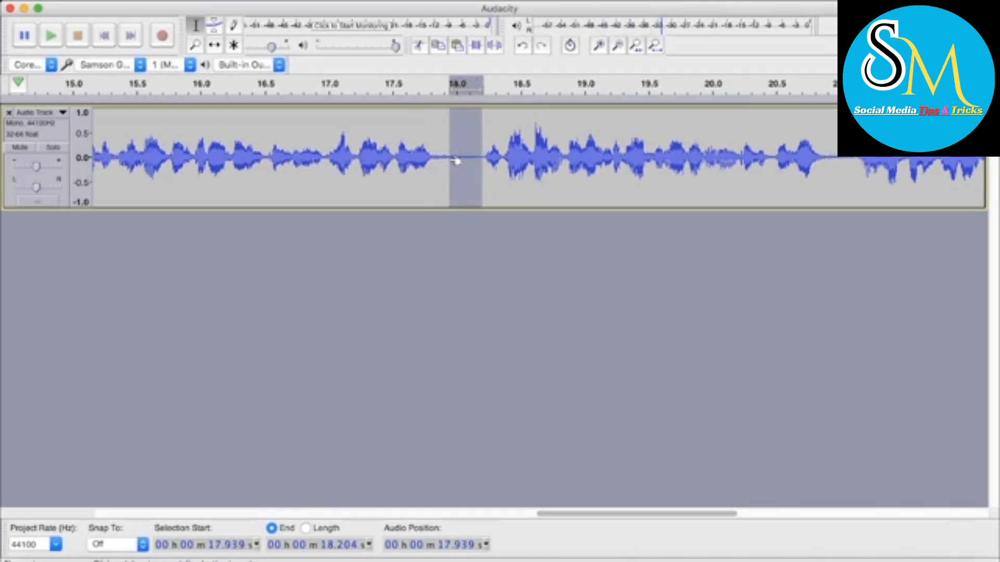
Select and play the silent gaps at about 20.93 to 21.12 seconds and 25.73 to 25.90 seconds
scroll(573, 178, right, 5)
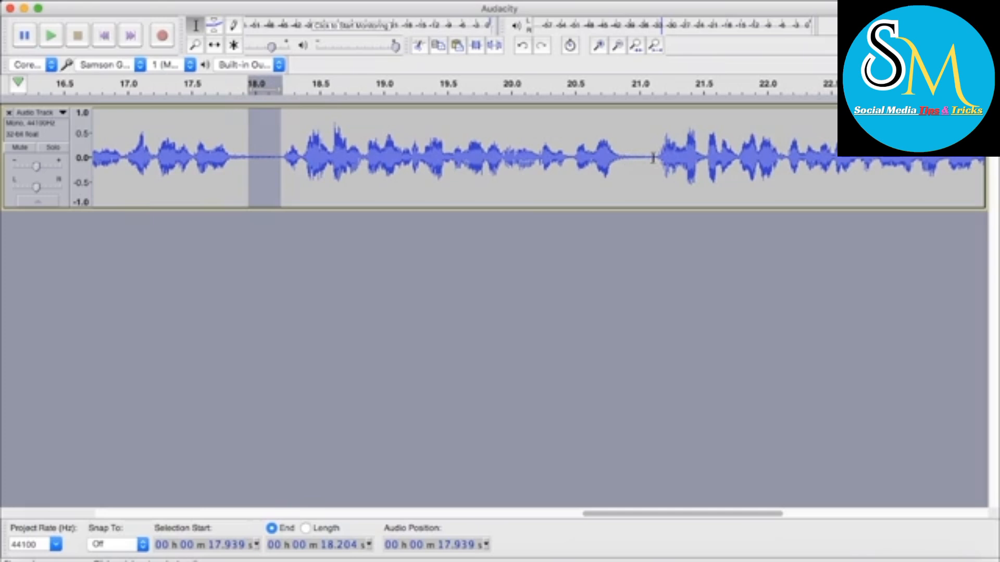
drag(654, 157, 631, 159)
key(space)
scroll(645, 164, right, 10)
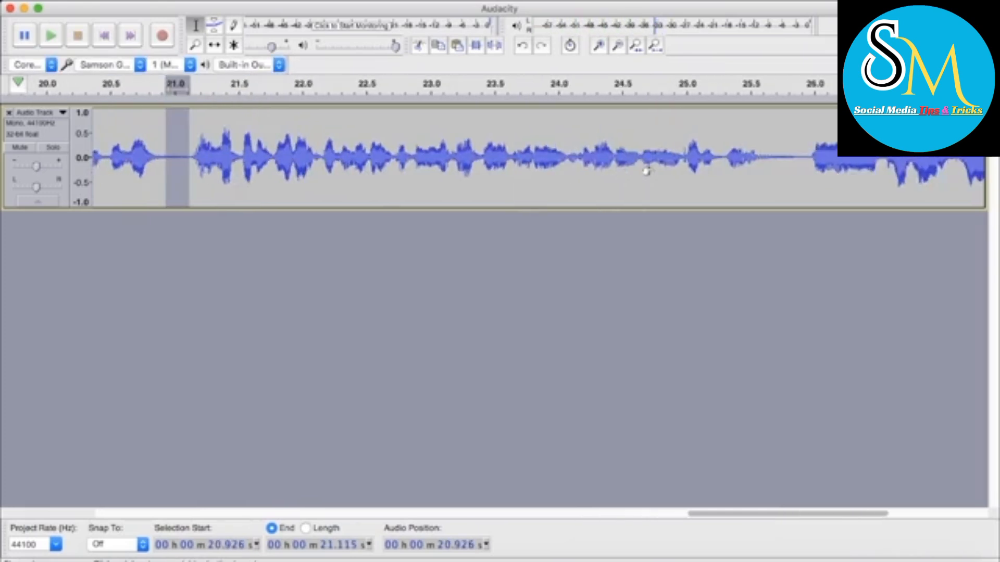
mouse_move(765, 157)
mouse_down()
mouse_move(750, 157)
mouse_move(760, 159)
mouse_up()
key(space)
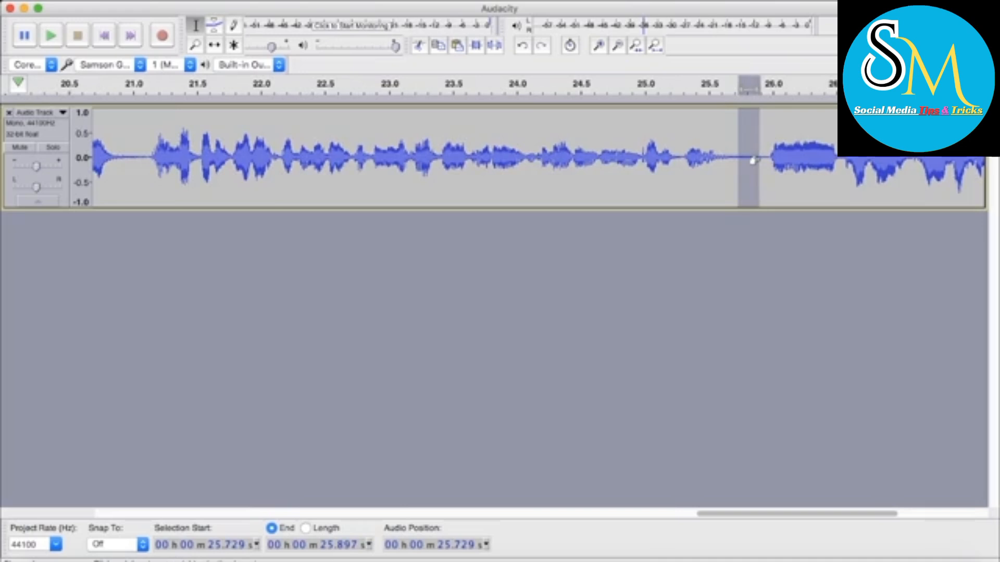
scroll(760, 158, up, 2)
key(space)
Record a second clip about 8 seconds long, starting at about 39.05 seconds, with a silent pause between the spoken parts
click(718, 160)
scroll(717, 160, down, 4)
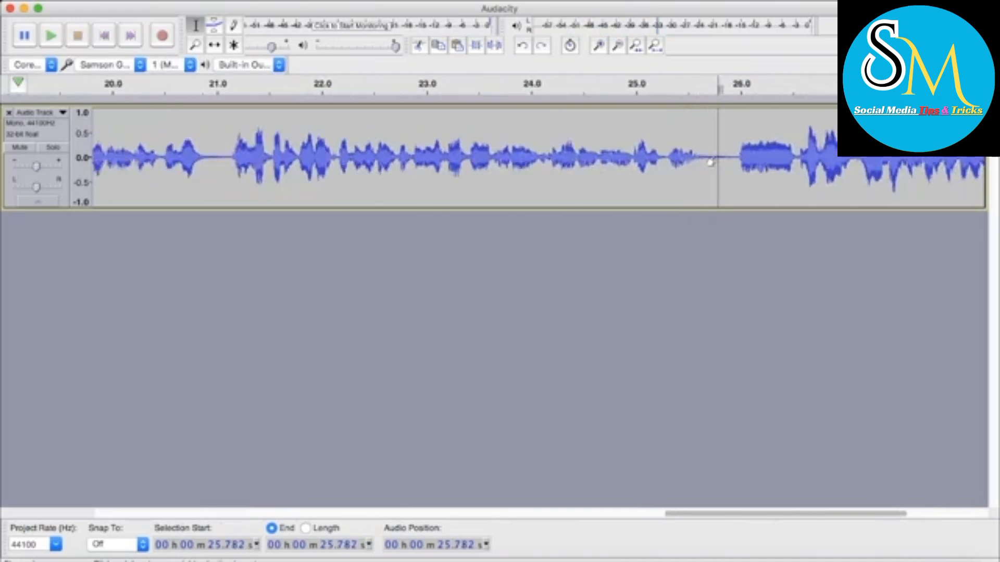
scroll(712, 159, down, 3)
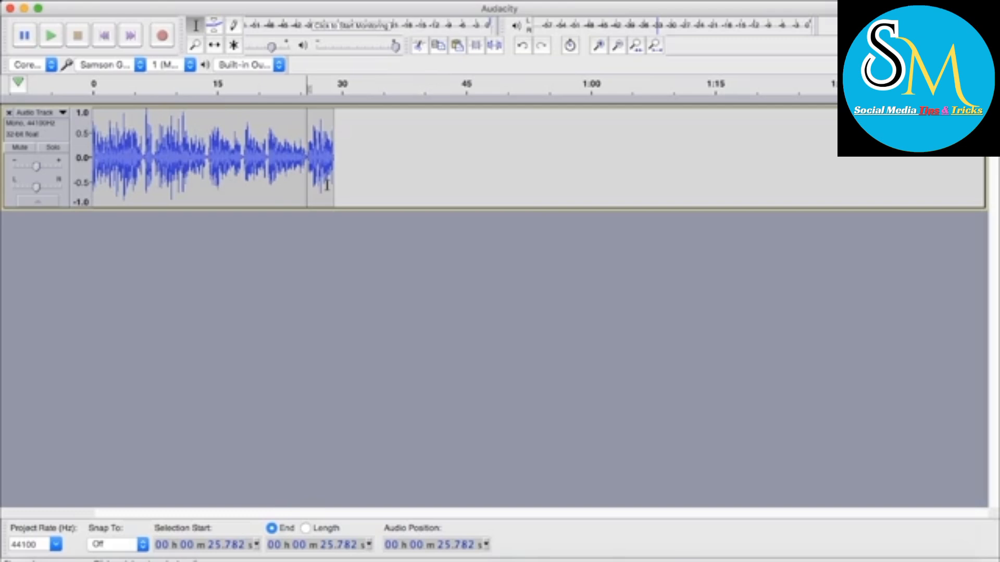
click(349, 161)
click(360, 166)
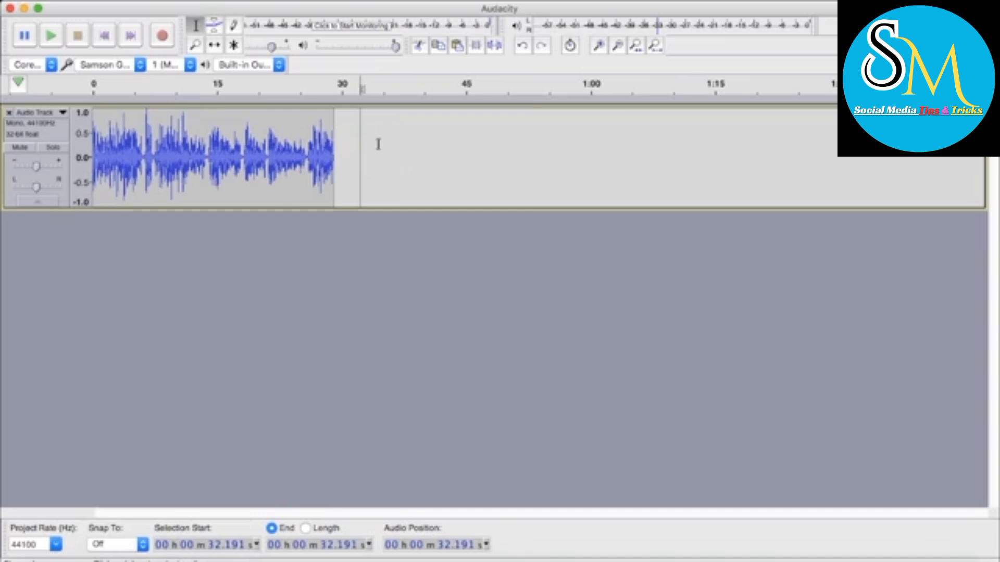
click(417, 133)
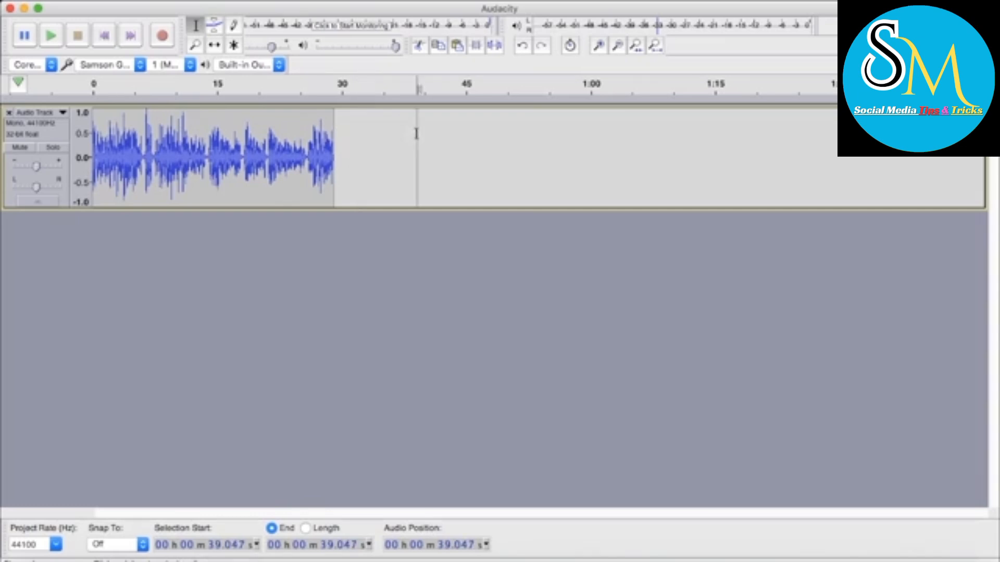
click(163, 37)
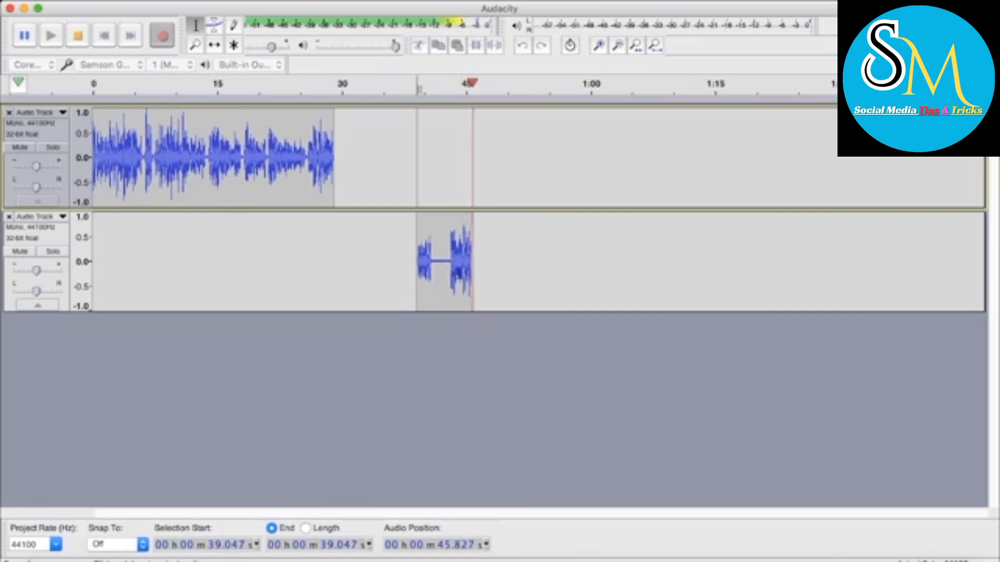
key(space)
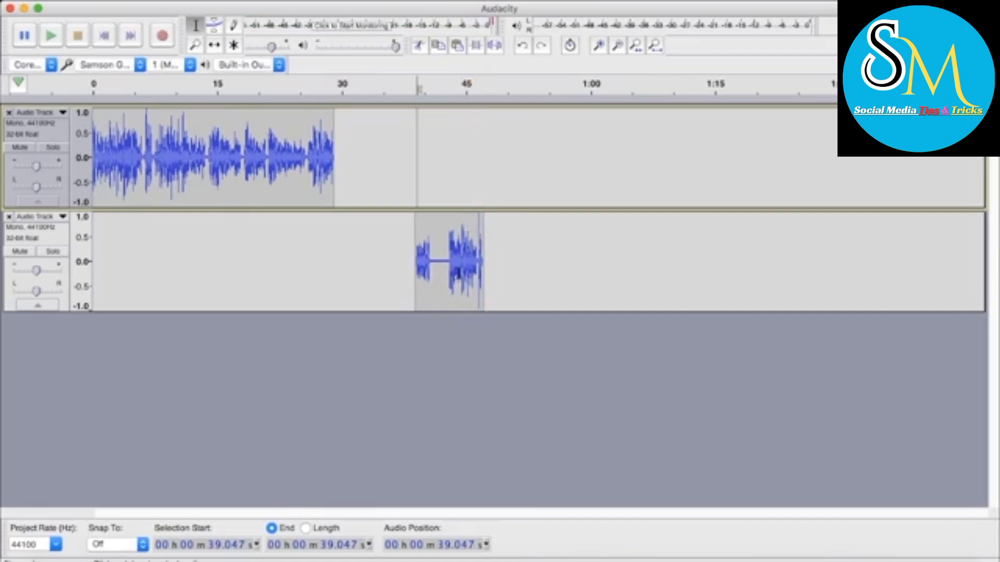
Select the silent pause from about 40.95 to 42.93 seconds in the second track and play it
scroll(451, 263, up, 5)
drag(425, 267, 364, 266)
key(space)
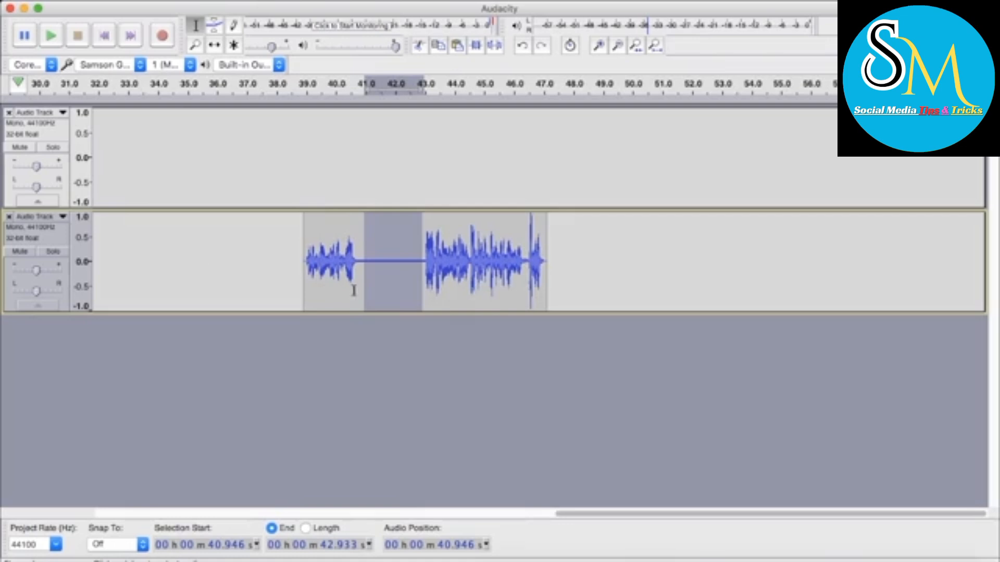
Copy the second track's clip onto the end of the first track at about 28.98 seconds, and remove the second track
scroll(353, 285, down, 2)
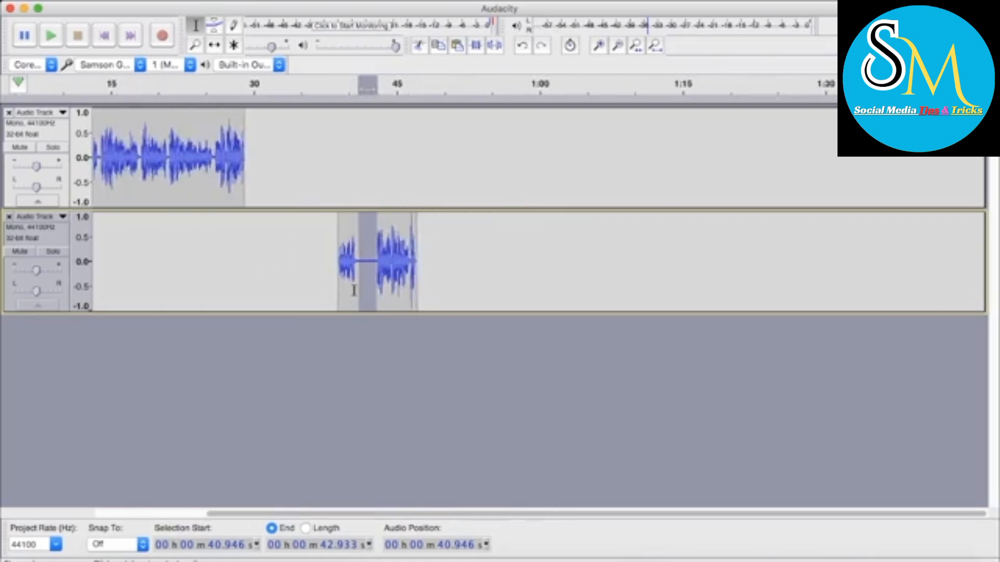
click(388, 269)
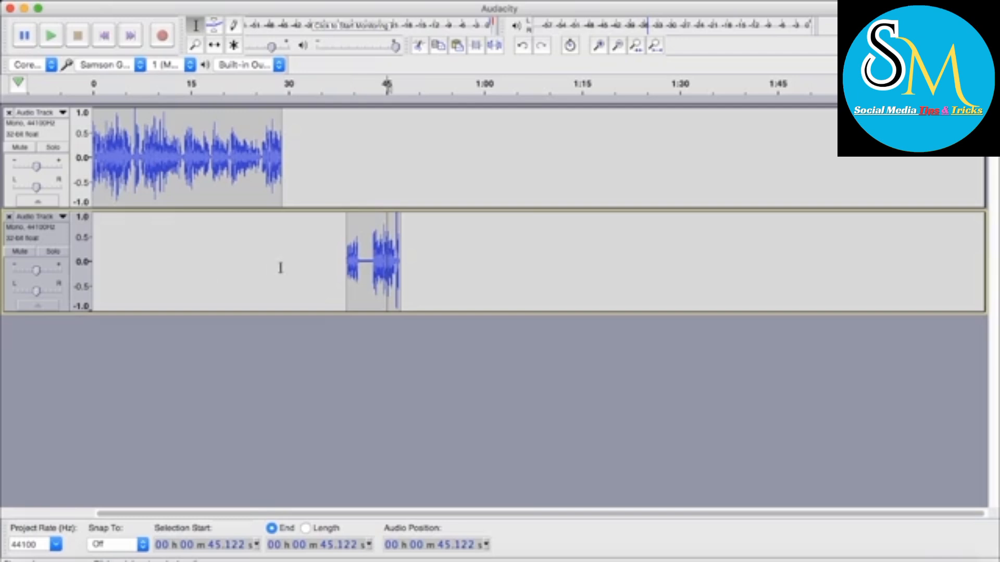
click(310, 260)
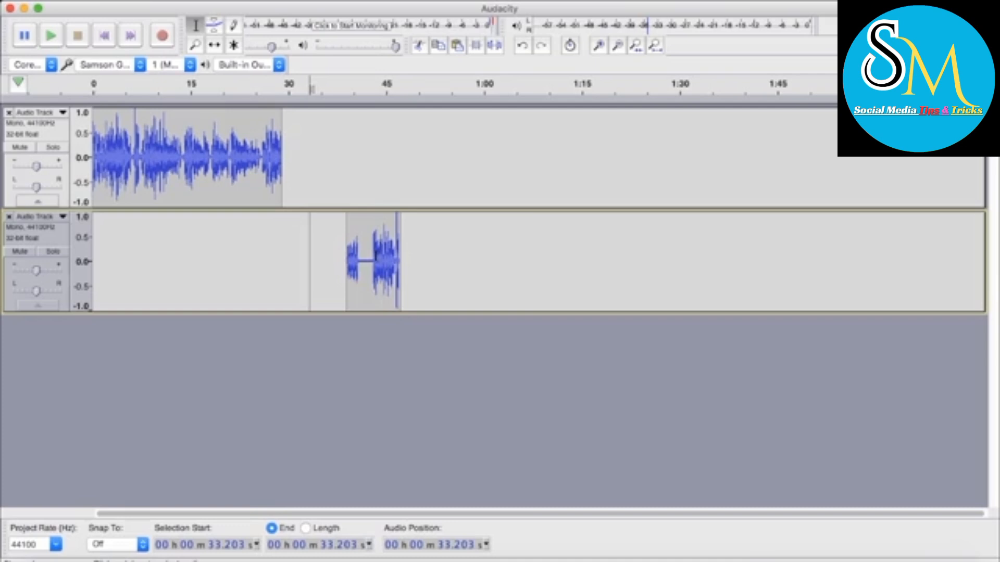
double_click(376, 255)
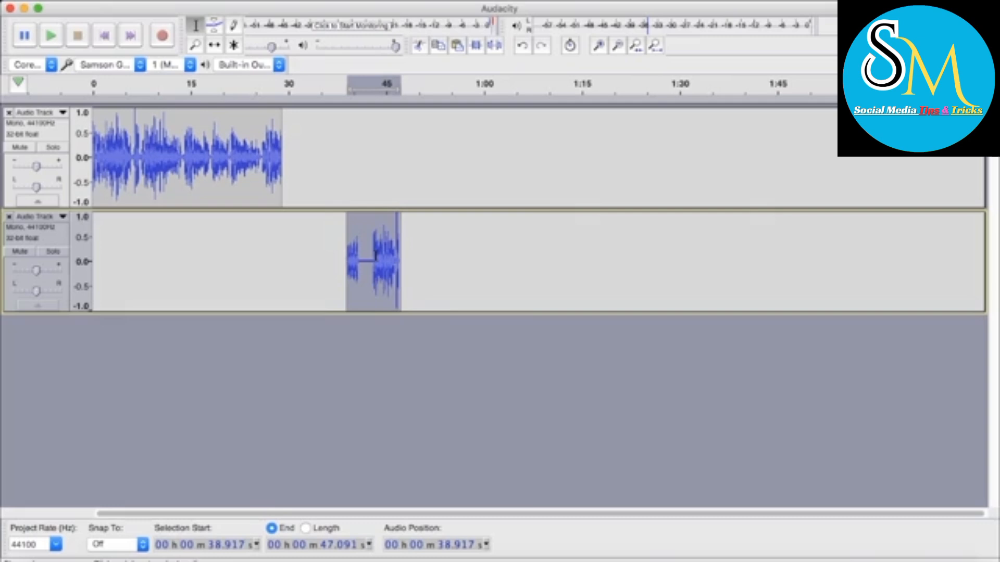
click(286, 147)
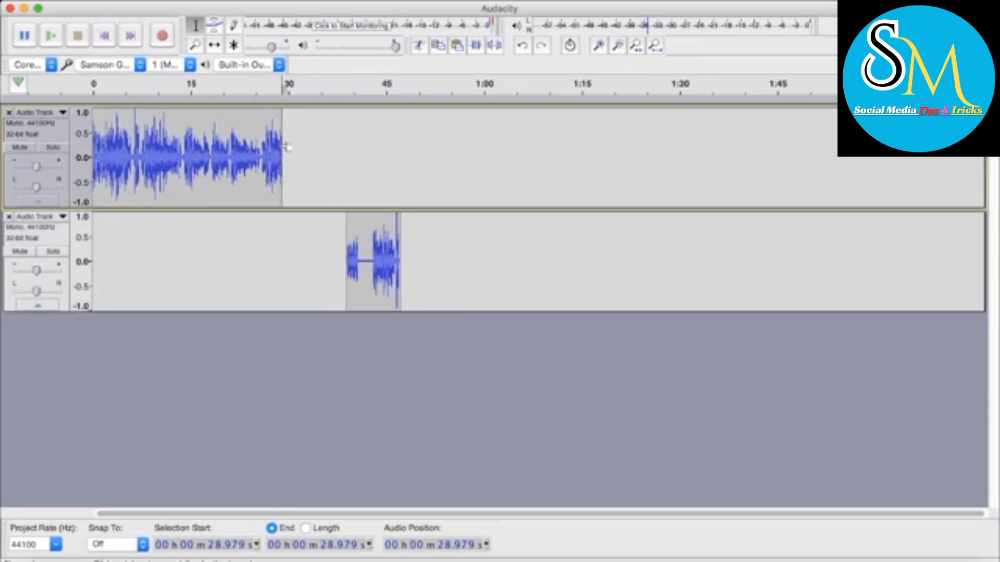
key(super+v)
click(366, 174)
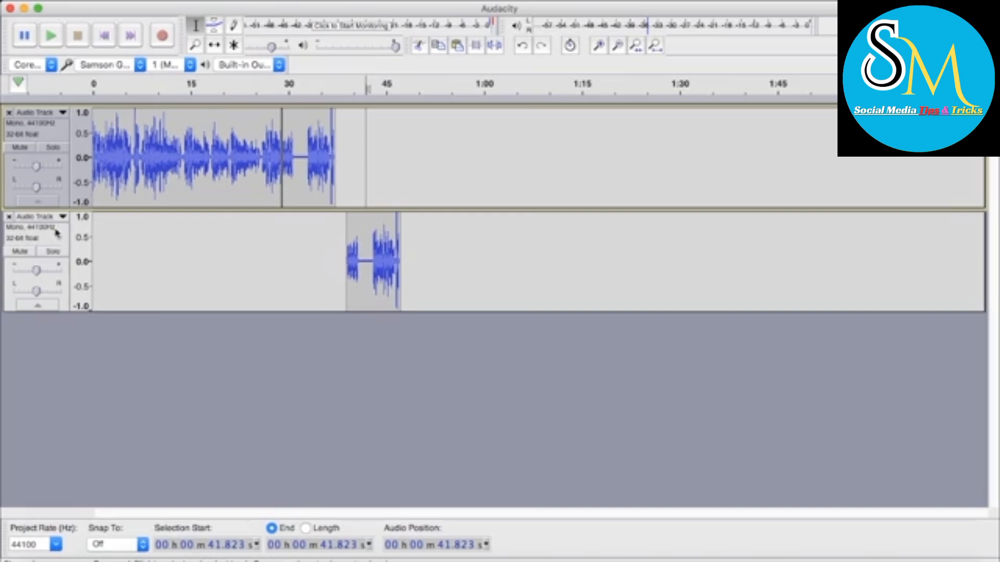
click(9, 217)
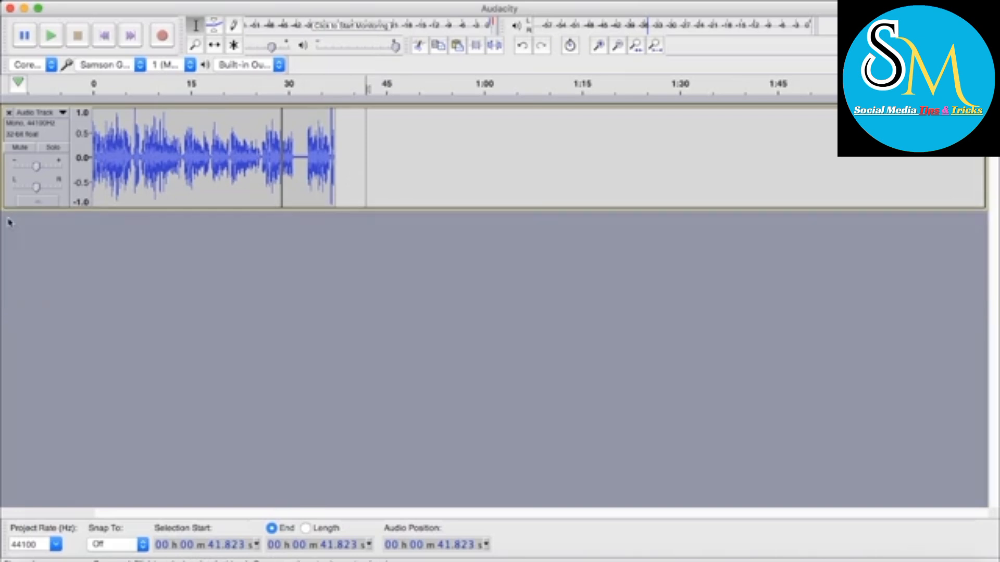
Select the pasted clip's silent pause from about 31.47 to 32.70 seconds and play it
scroll(383, 167, up, 3)
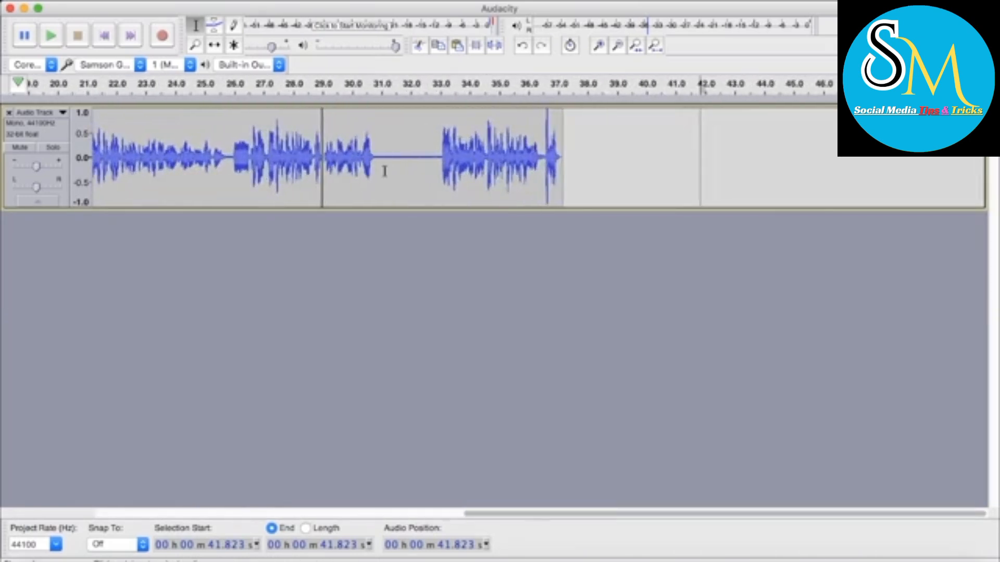
drag(473, 166, 405, 165)
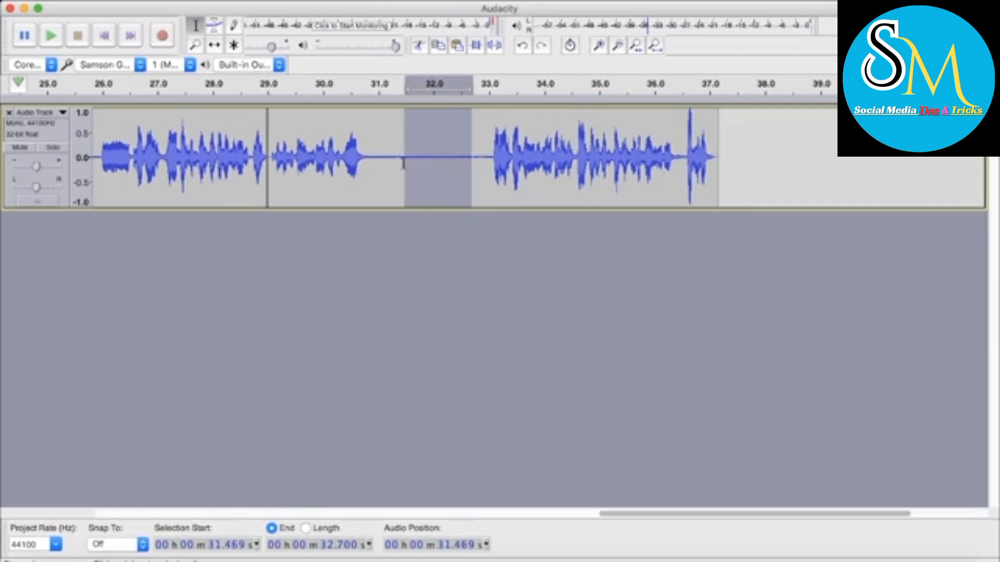
key(space)
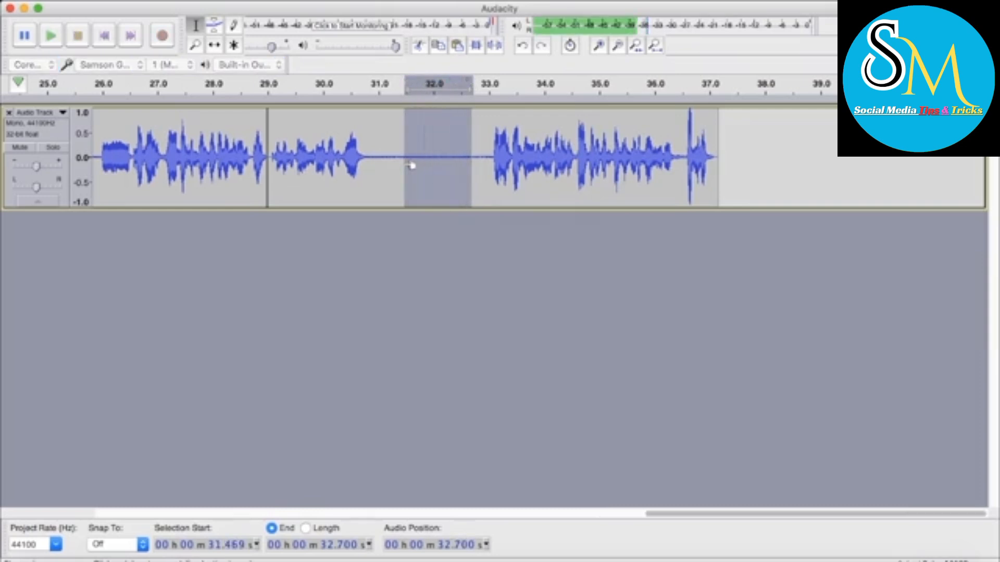
Capture a noise profile for Noise Reduction from the silent pause between about 31.58 and 32.45 seconds
scroll(411, 166, down, 3)
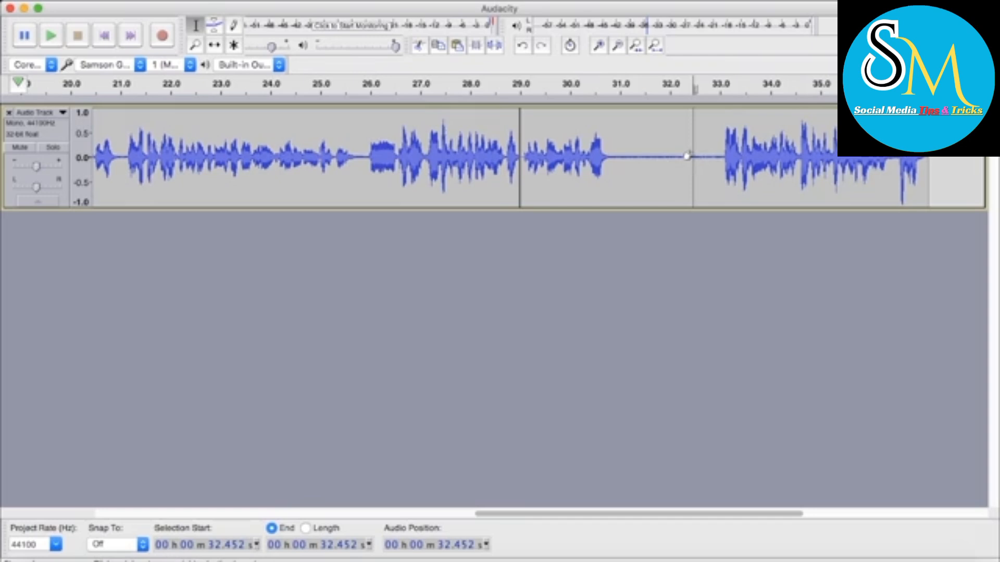
drag(688, 156, 649, 156)
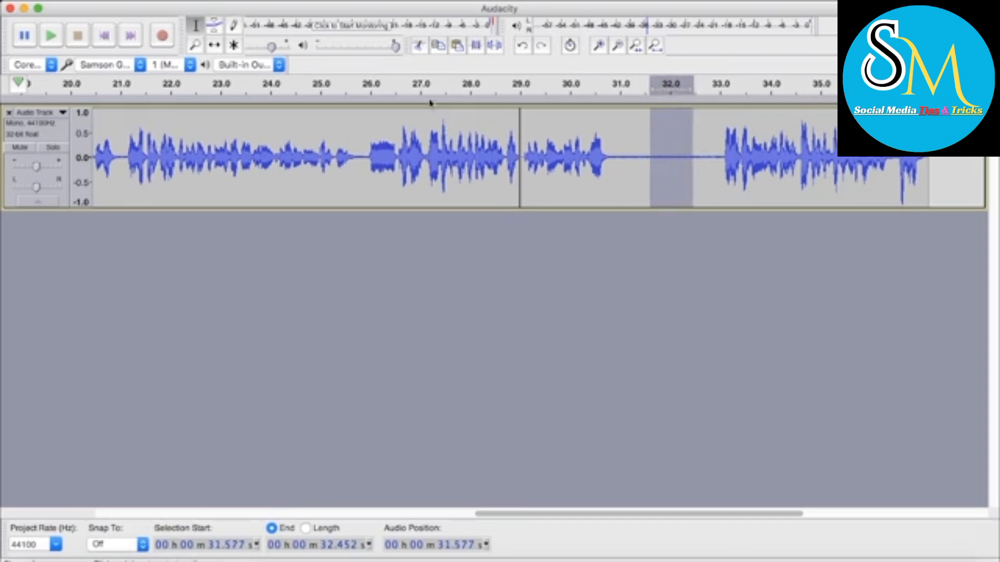
click(354, 2)
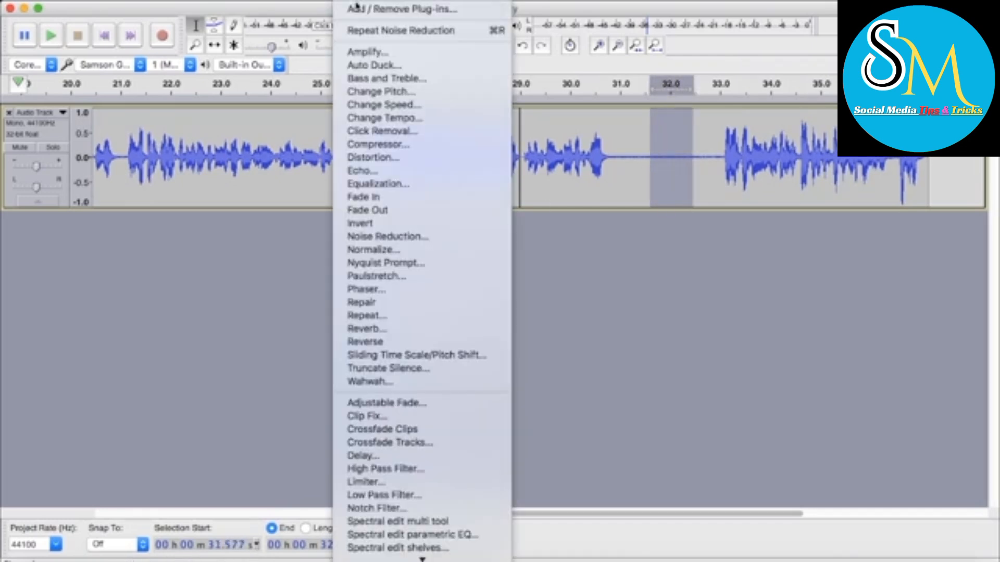
scroll(421, 264, down, 3)
scroll(422, 264, up, 3)
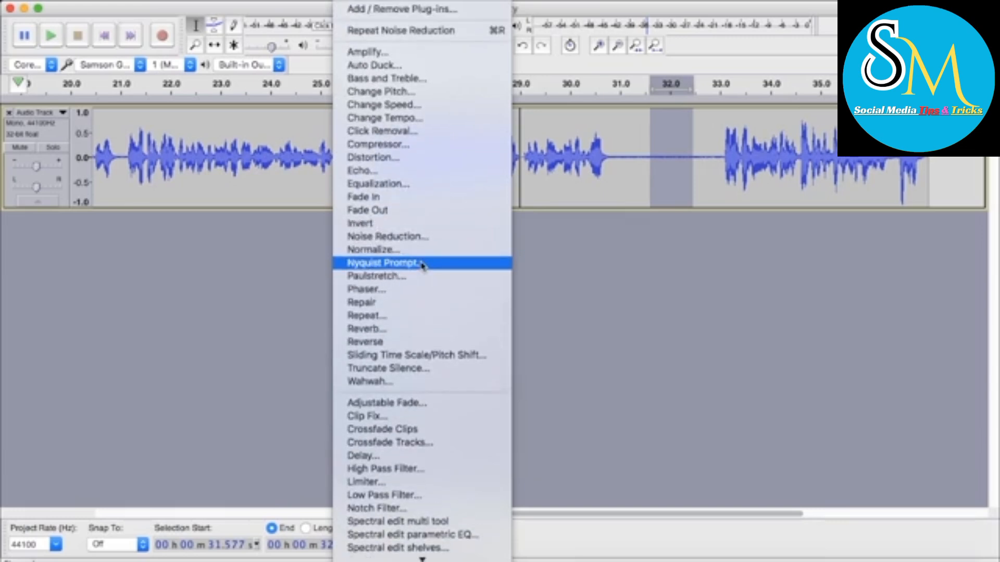
click(405, 241)
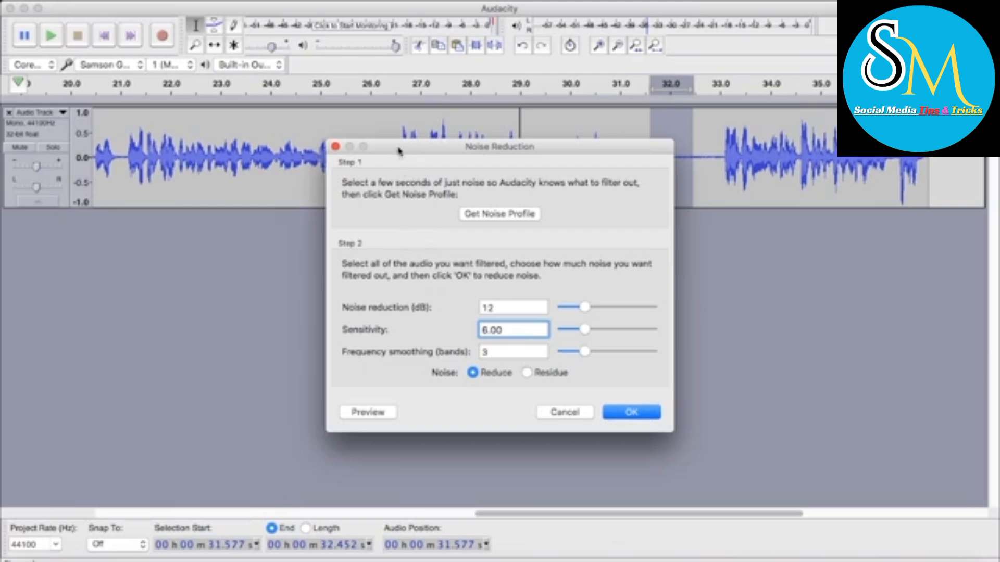
drag(407, 149, 378, 146)
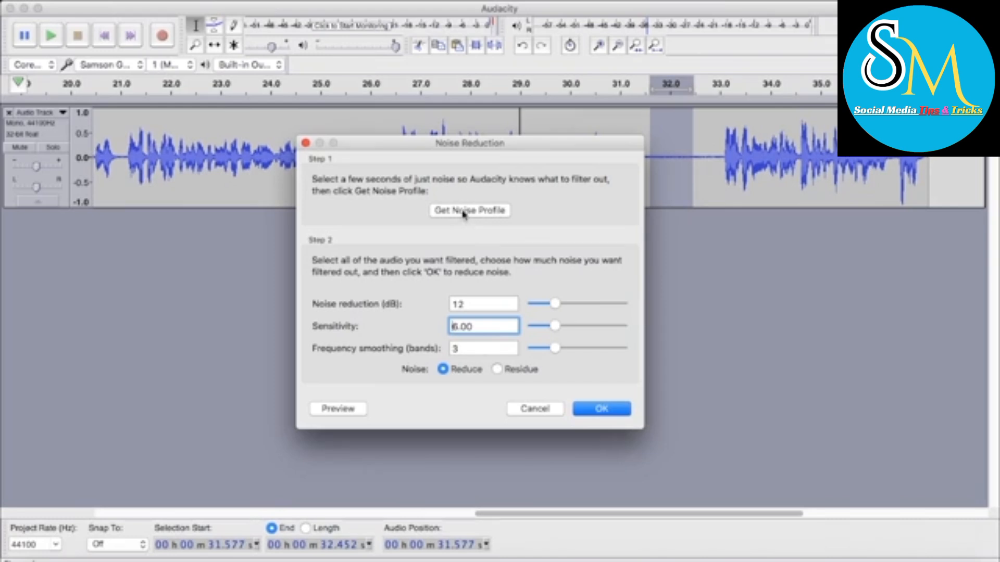
click(463, 210)
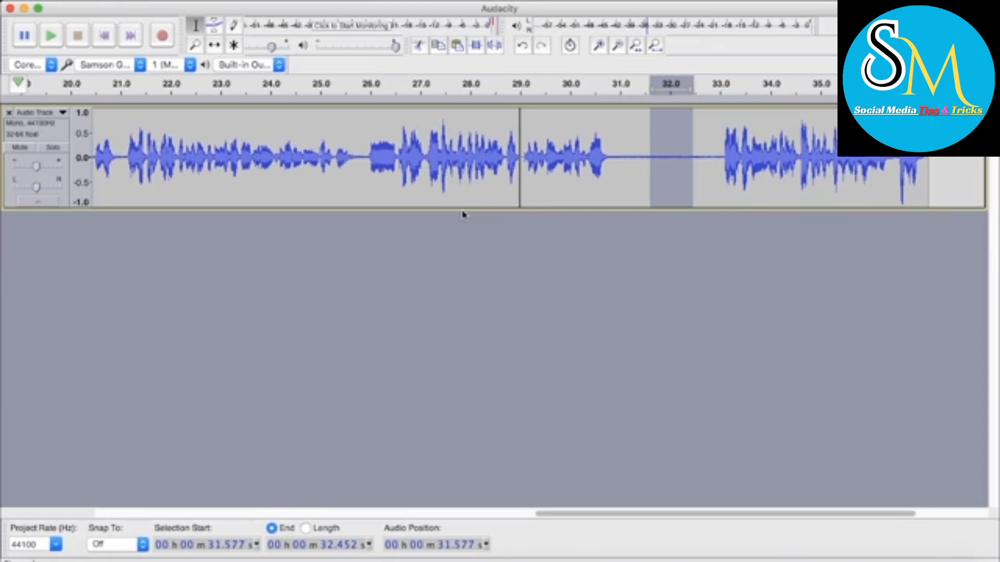
Apply Noise Reduction to the entire track with 12 dB reduction, sensitivity 6.00 and 3 frequency smoothing bands
scroll(463, 215, down, 4)
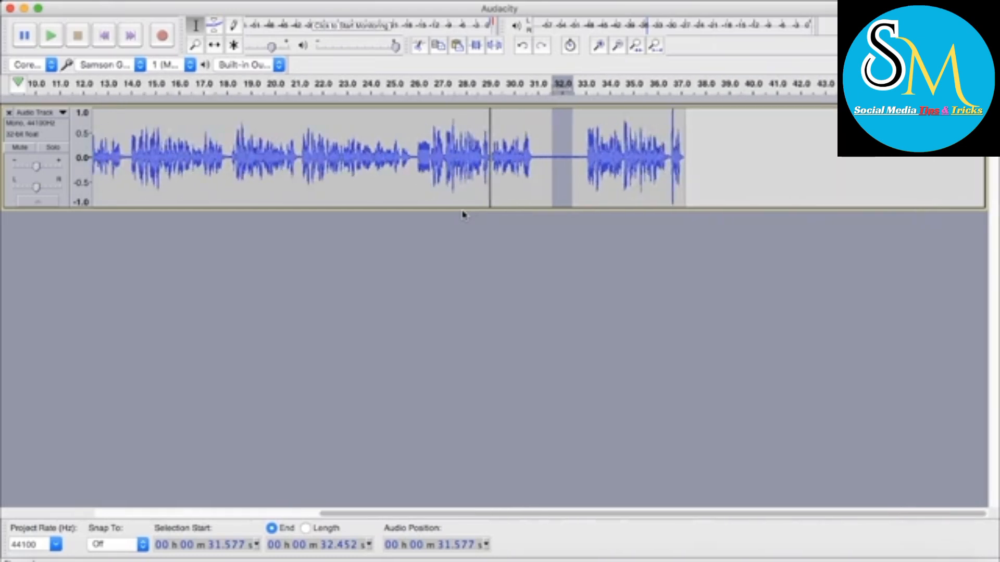
scroll(463, 215, up, 1)
scroll(463, 215, down, 2)
scroll(463, 214, down, 1)
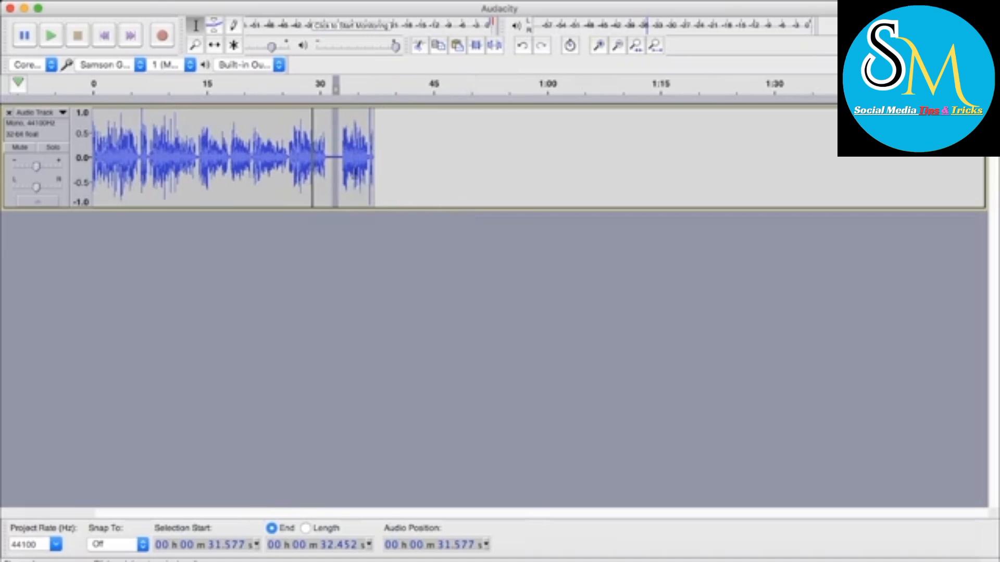
double_click(354, 175)
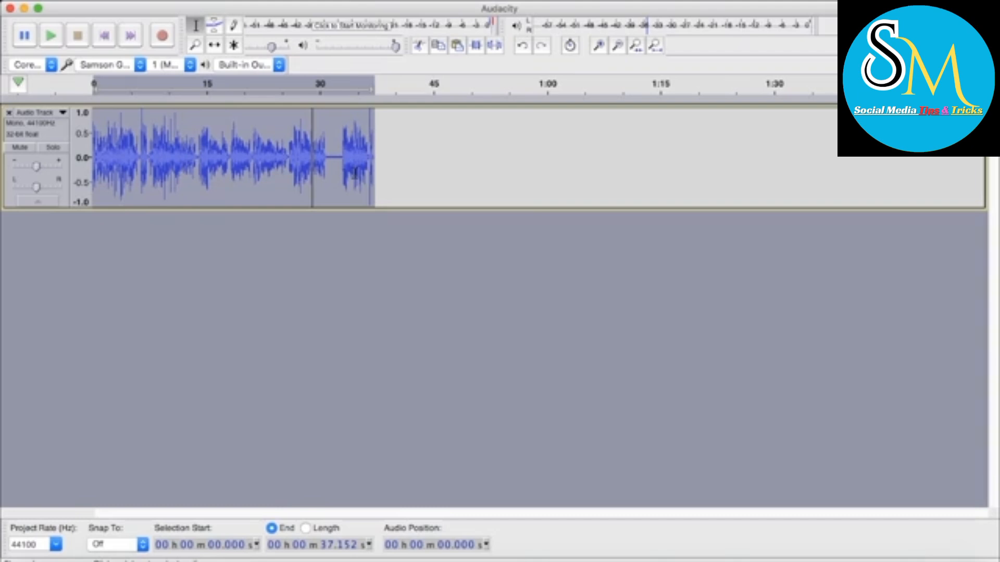
click(380, 1)
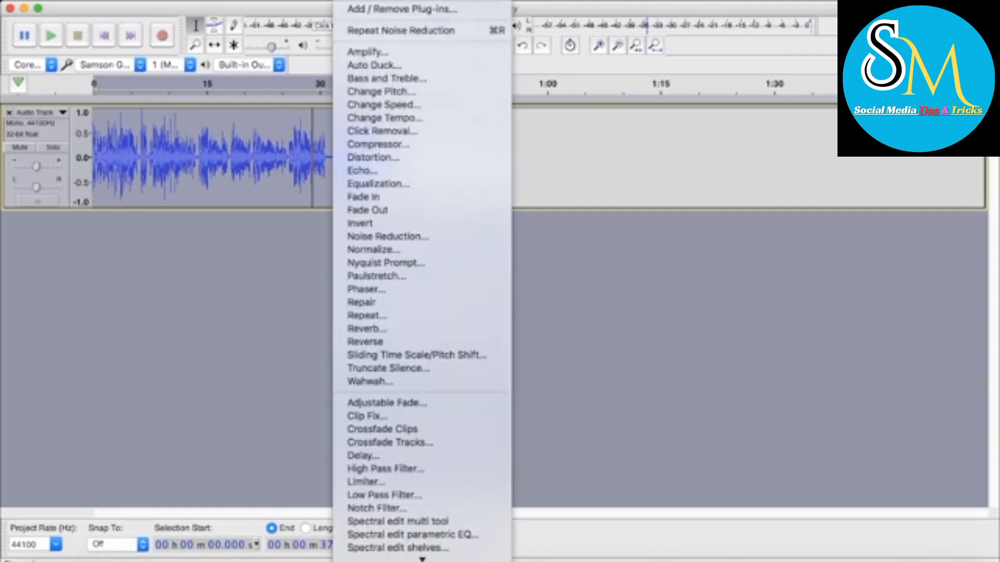
click(400, 237)
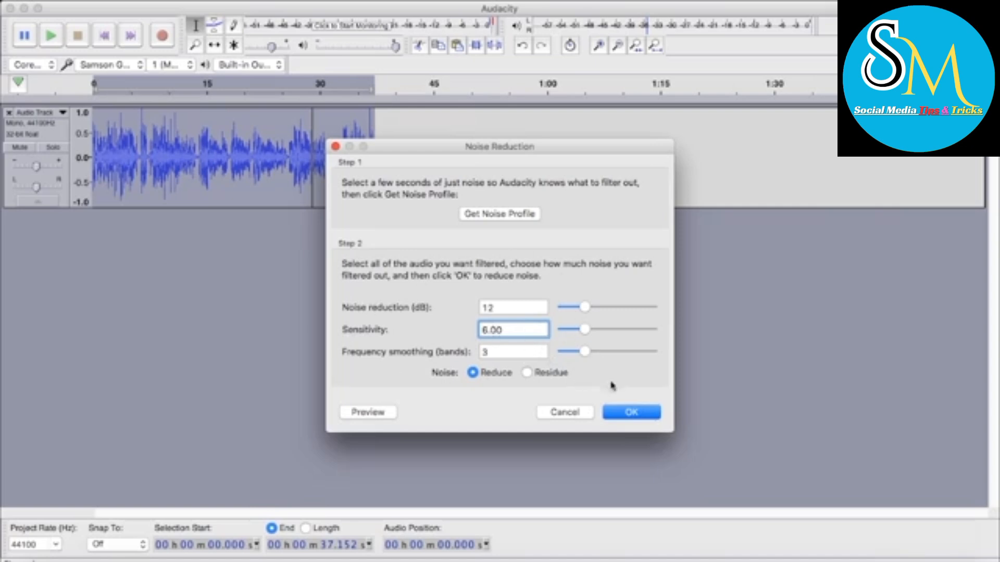
click(629, 417)
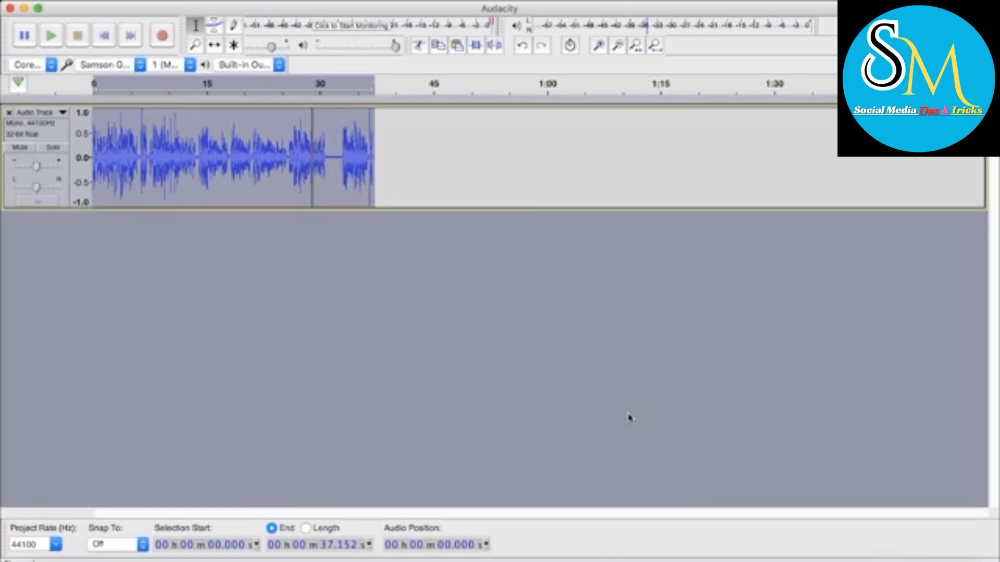
Select the silent pause from about 31.25 to 32.81 seconds and play it to check for remaining noise
scroll(396, 274, up, 2)
scroll(396, 274, up, 5)
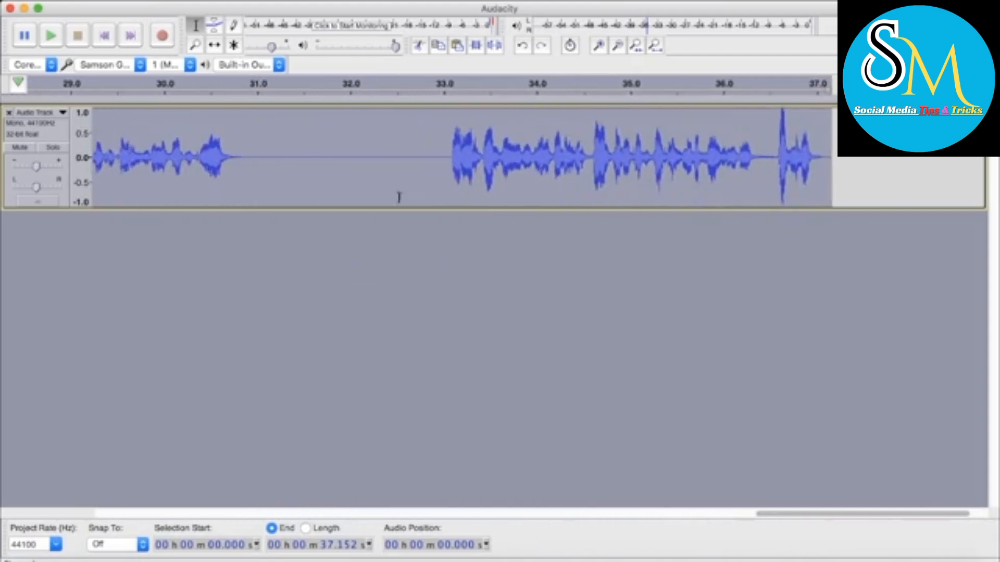
click(361, 159)
drag(253, 159, 421, 162)
mouse_move(290, 161)
mouse_down()
mouse_move(401, 159)
mouse_move(386, 169)
mouse_move(405, 168)
mouse_move(282, 167)
mouse_up()
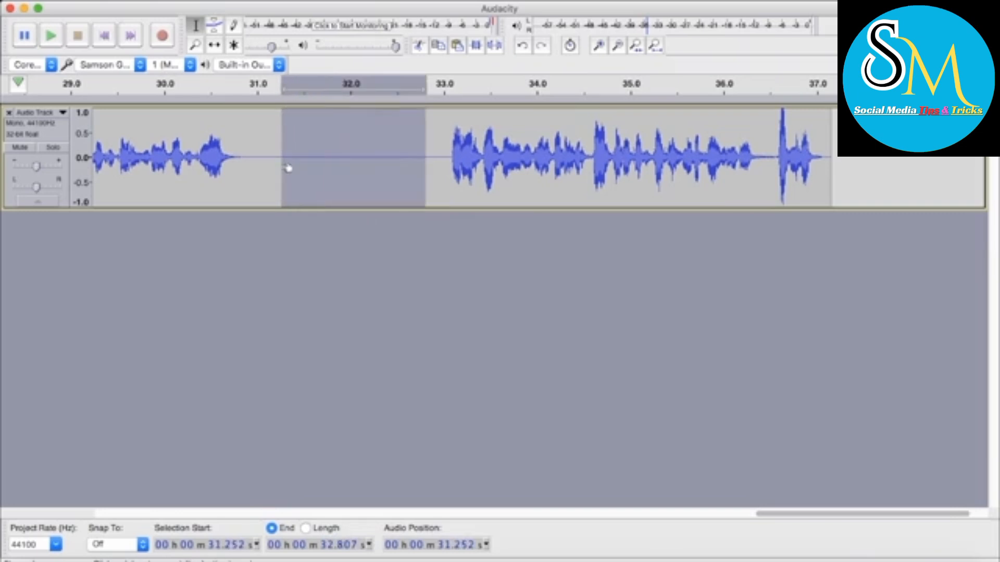
key(space)
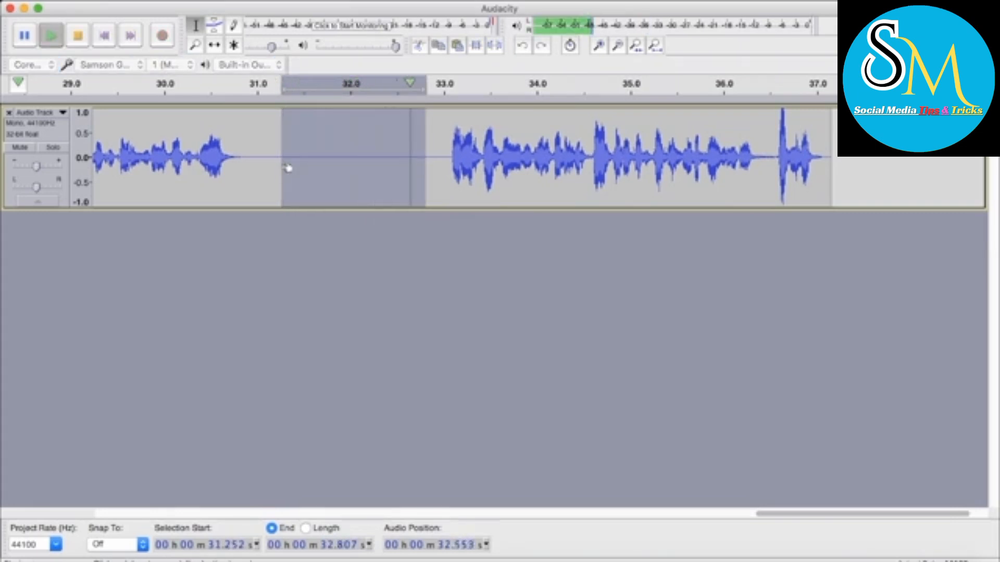
scroll(354, 201, down, 3)
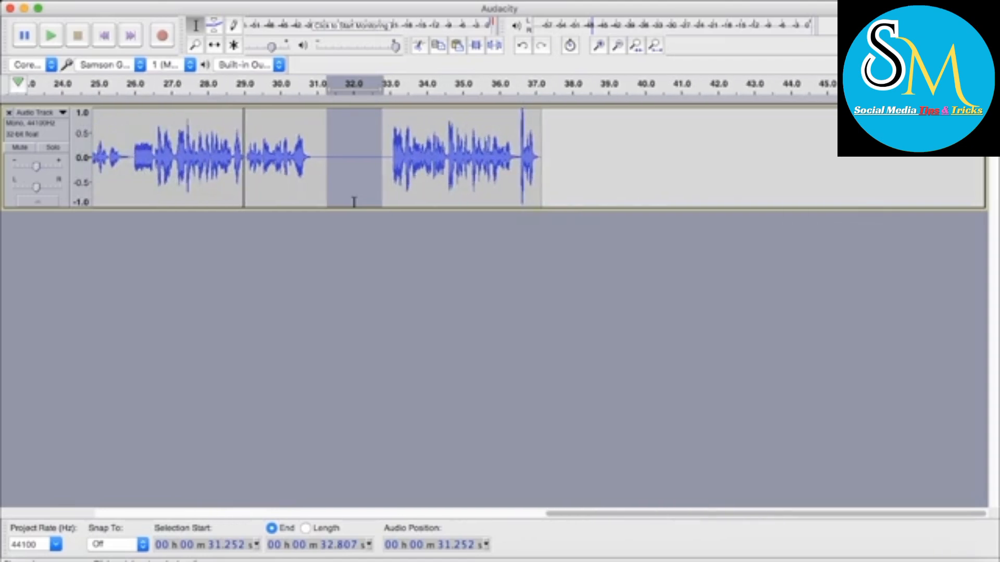
scroll(354, 202, down, 2)
scroll(355, 202, down, 2)
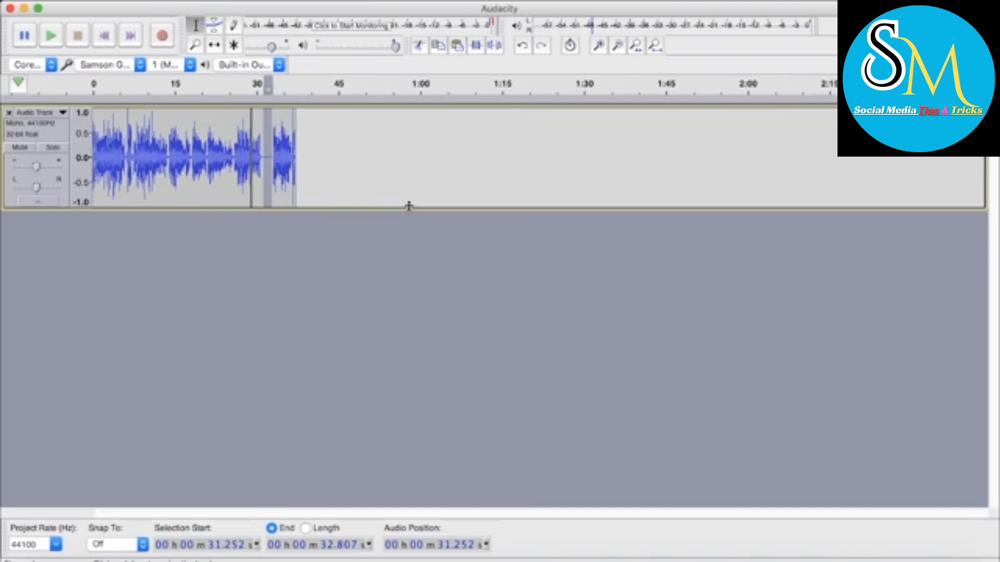
scroll(409, 206, up, 2)
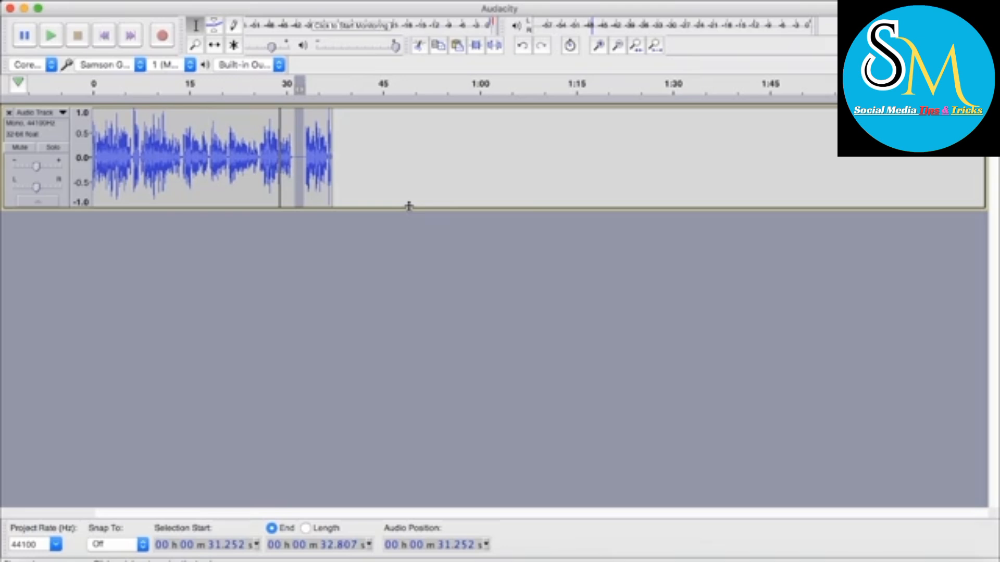
click(258, 159)
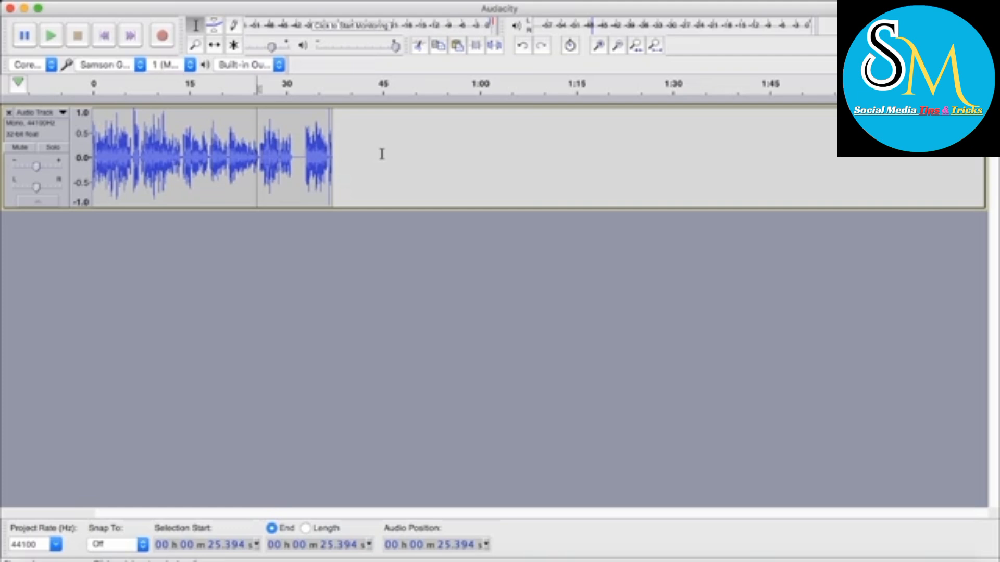
scroll(382, 154, up, 2)
scroll(381, 154, left, 5)
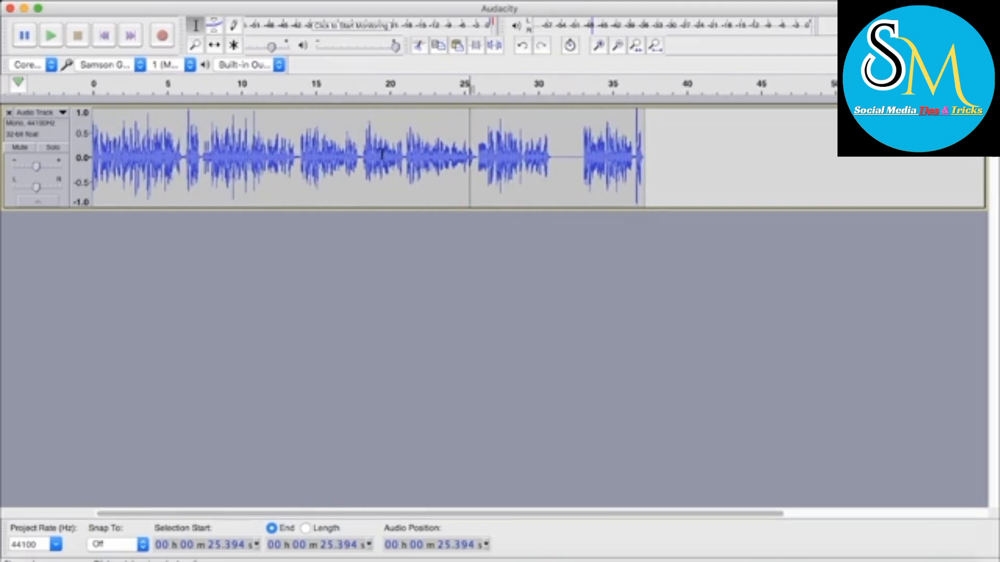
scroll(382, 154, up, 3)
scroll(382, 154, down, 3)
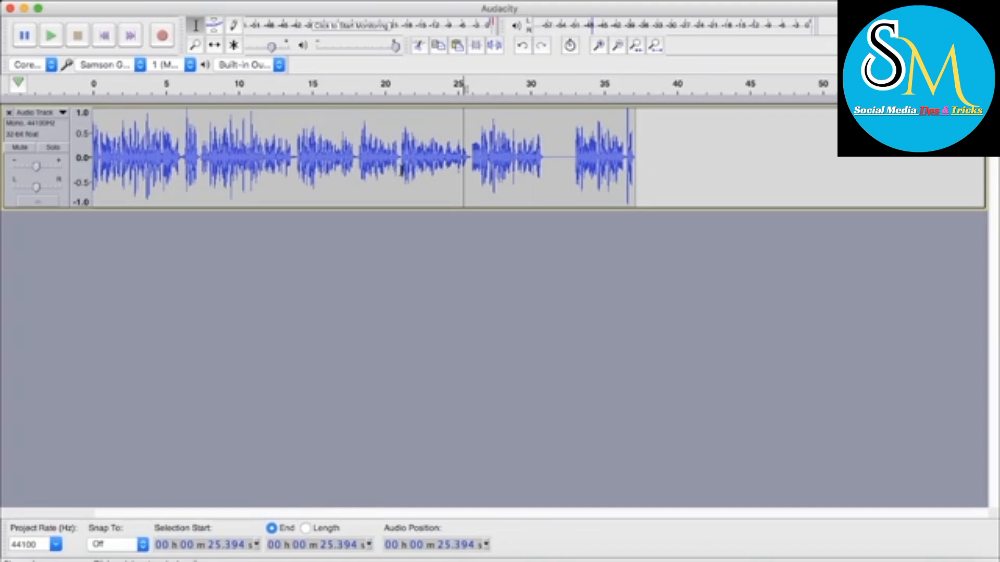
scroll(401, 170, up, 3)
scroll(402, 170, left, 10)
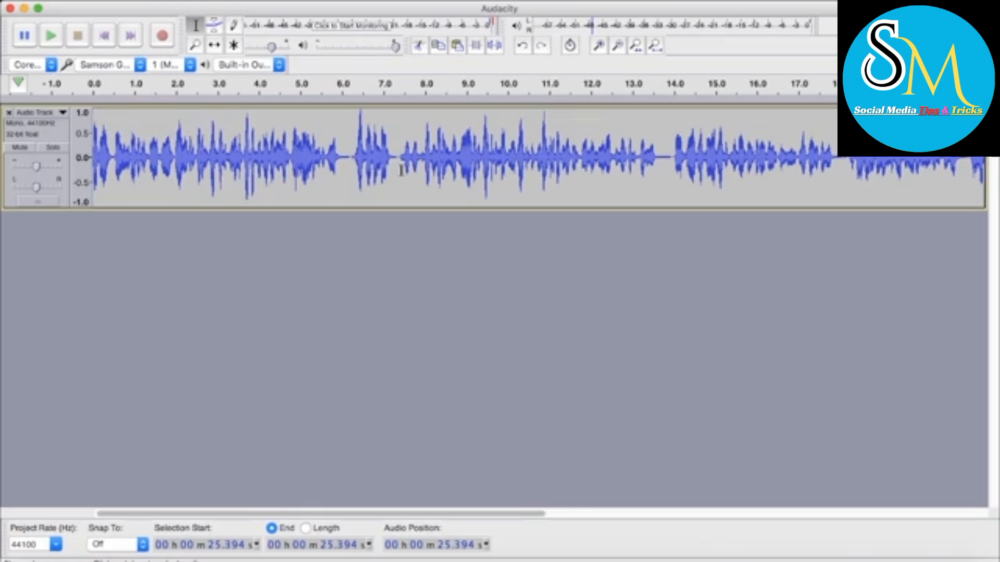
Play the opening of the track from about 0.2 seconds
key(super+a)
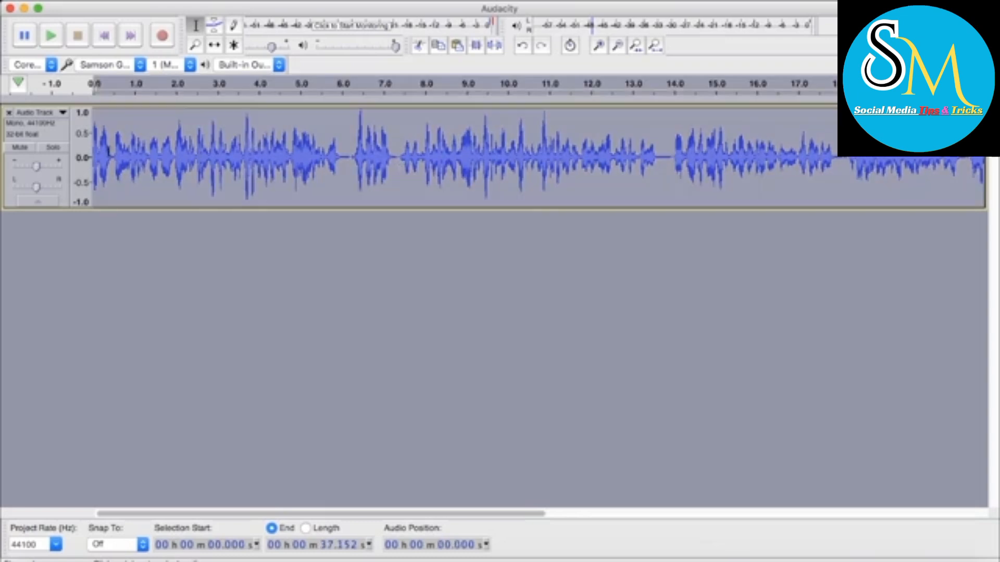
click(100, 150)
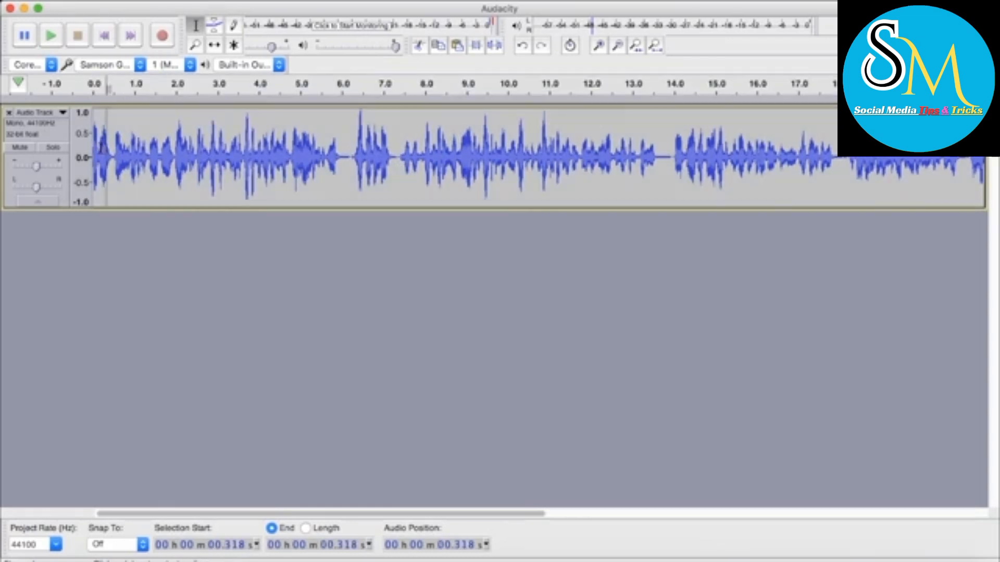
key(space)
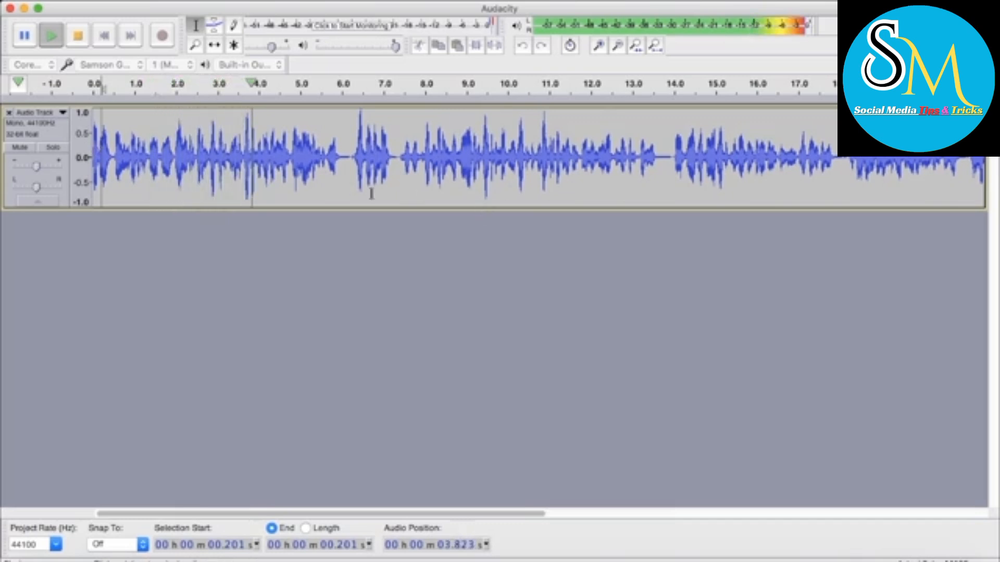
key(space)
Play the track from about 6.27, 6.12 and 4.23 seconds to find the phrase to cut
click(354, 155)
key(space)
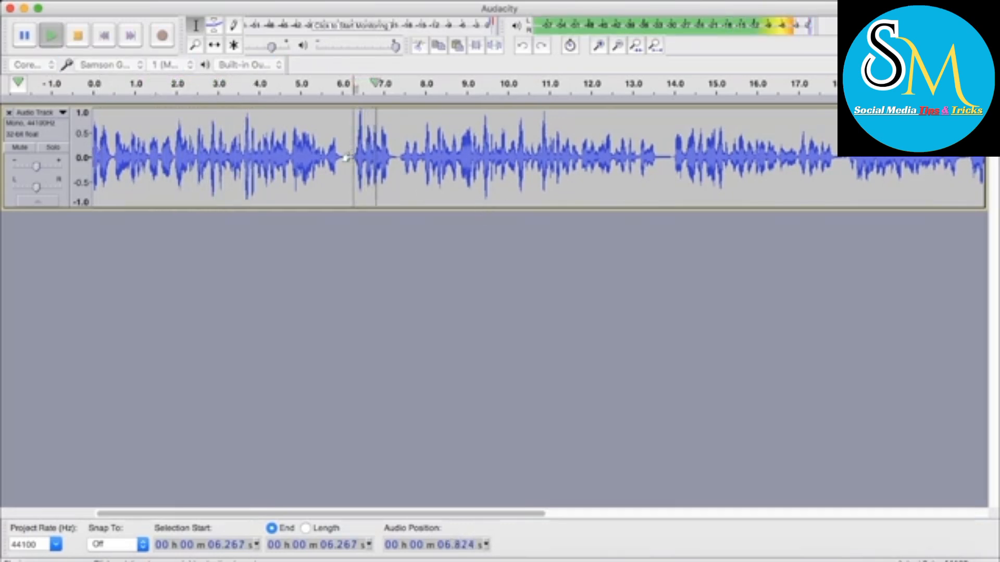
key(space)
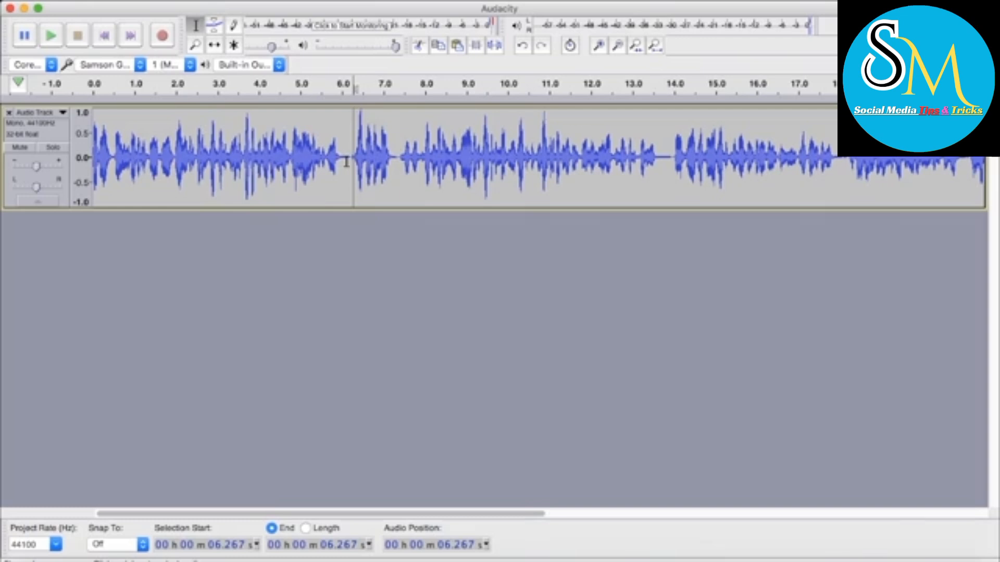
click(348, 159)
key(space)
key(space)
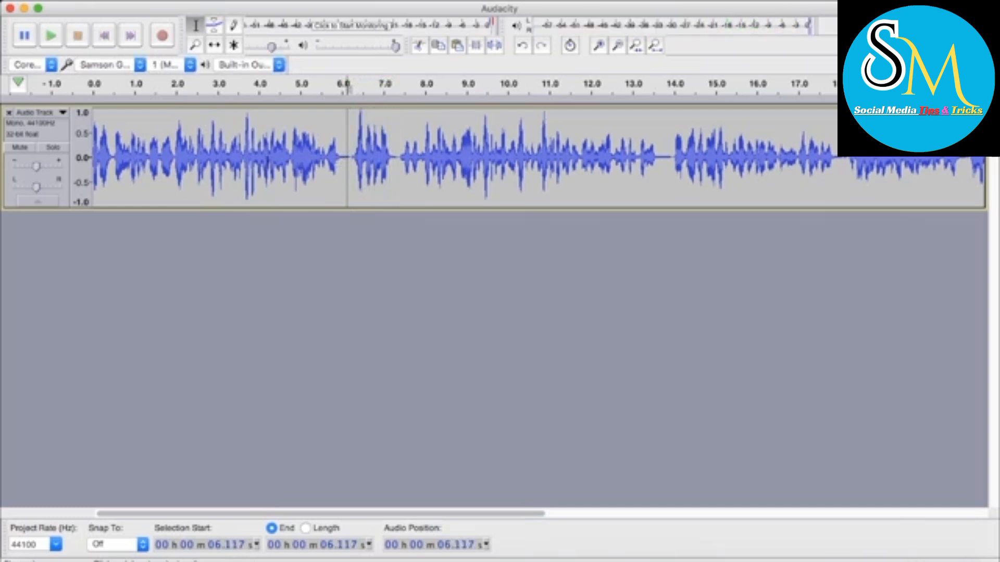
click(269, 164)
key(space)
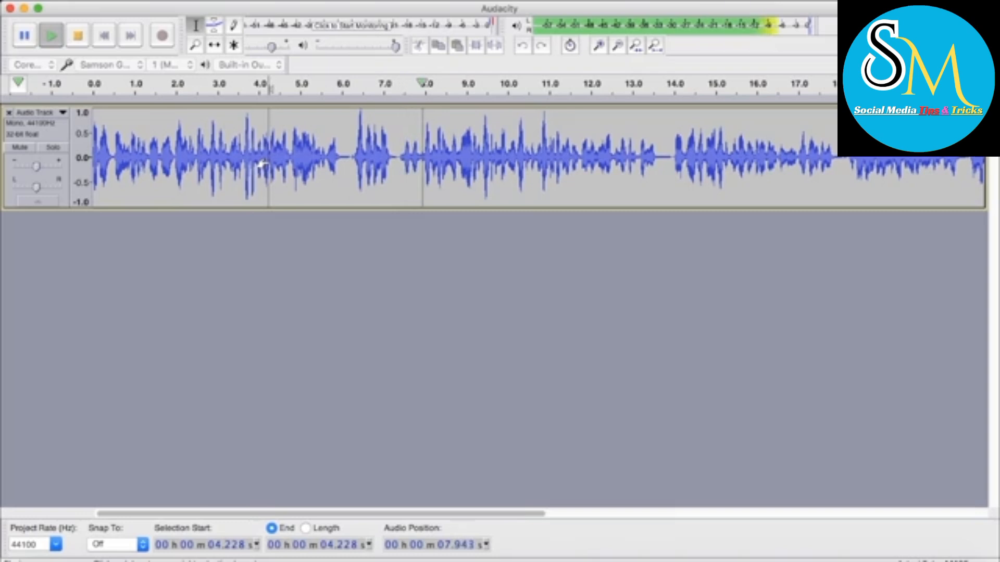
key(space)
Delete the phrase between about 6.25 and 7.35 seconds and play across the cut from about 4.48 seconds
drag(399, 156, 354, 162)
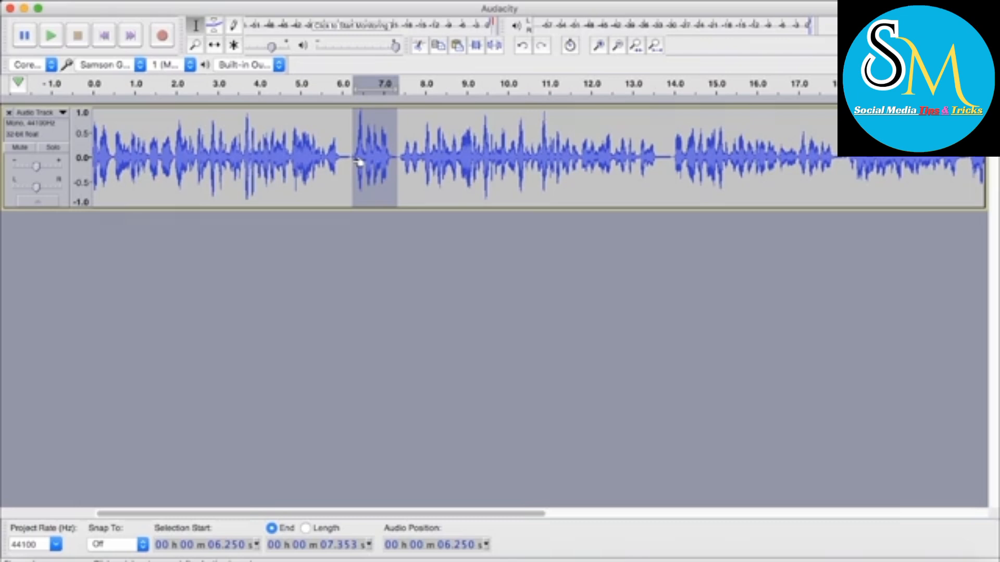
key(Delete)
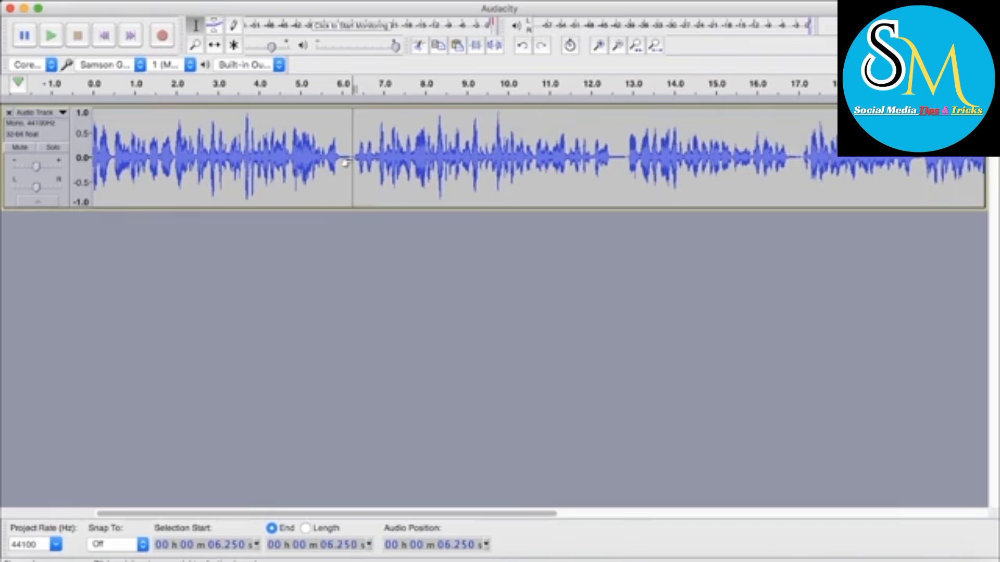
click(278, 162)
click(272, 161)
key(space)
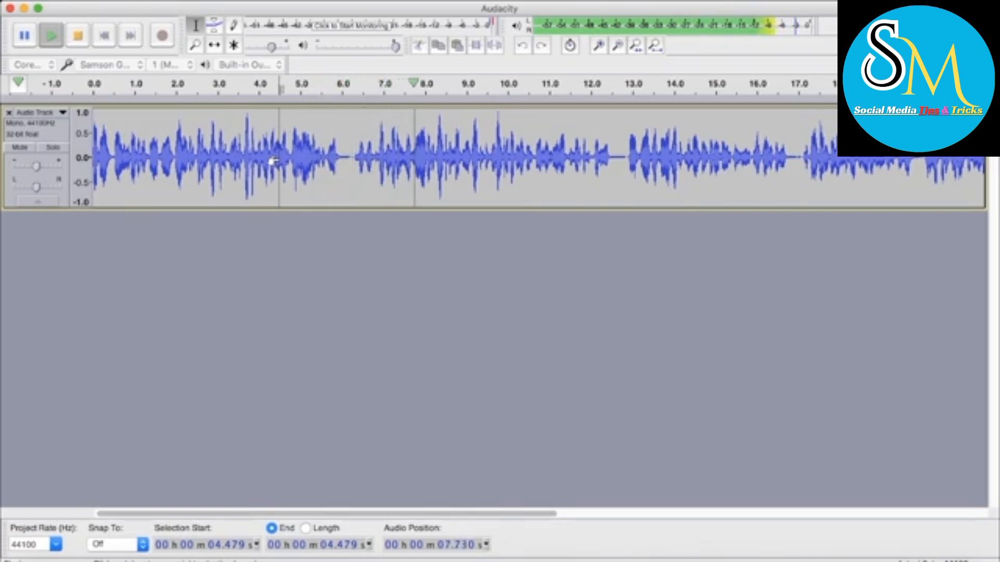
key(space)
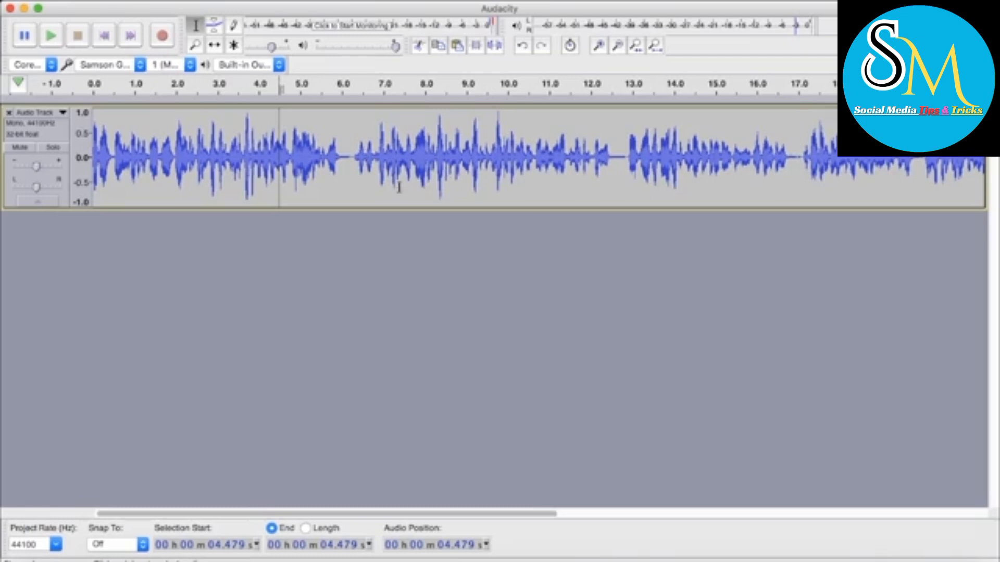
Delete the silent pause between about 29.98 and 31.97 seconds near the end of the track
scroll(399, 188, right, 5)
scroll(479, 190, right, 8)
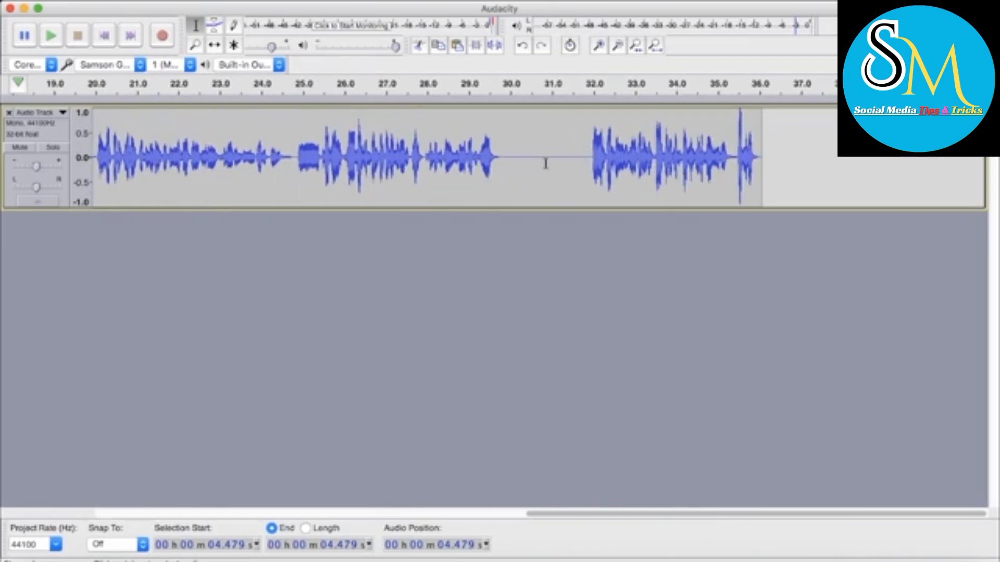
drag(508, 163, 565, 170)
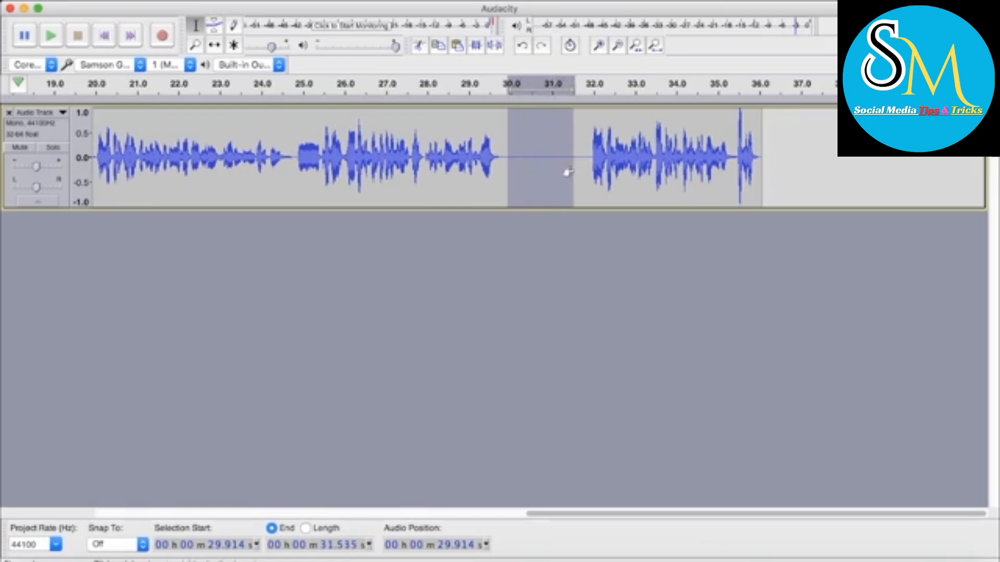
click(532, 169)
drag(594, 158, 510, 159)
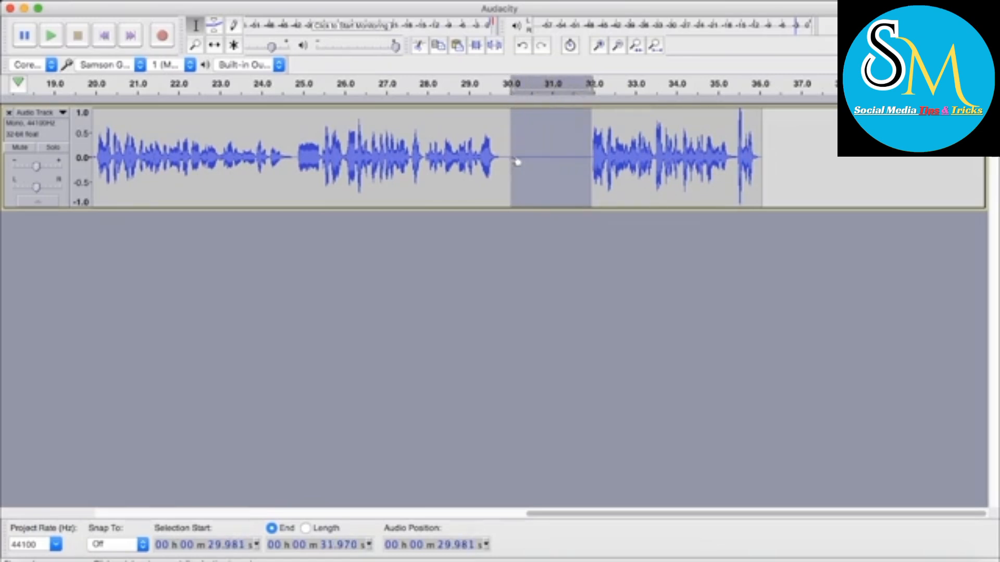
key(Delete)
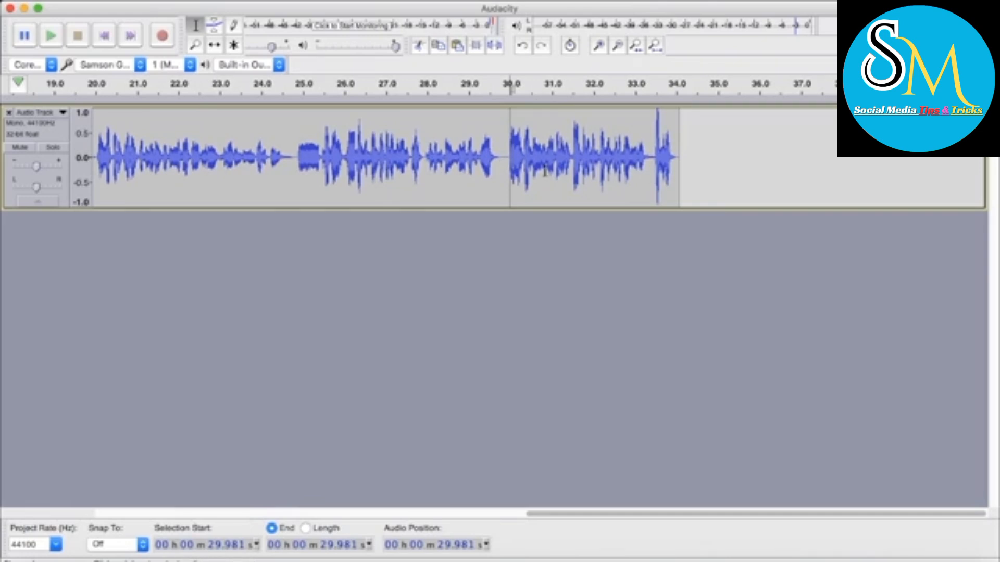
drag(510, 156, 422, 163)
click(489, 167)
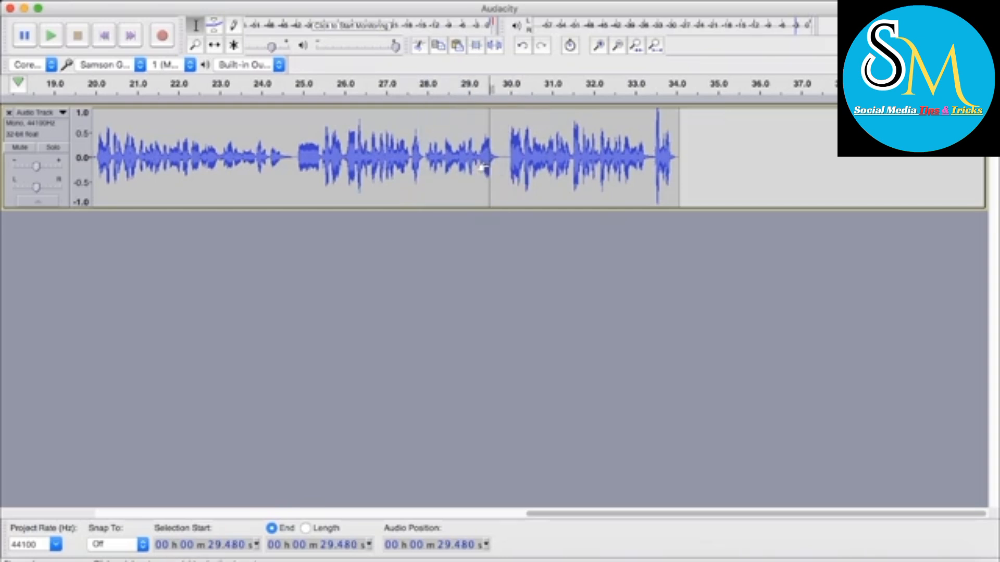
scroll(583, 166, left, 10)
scroll(583, 165, down, 3)
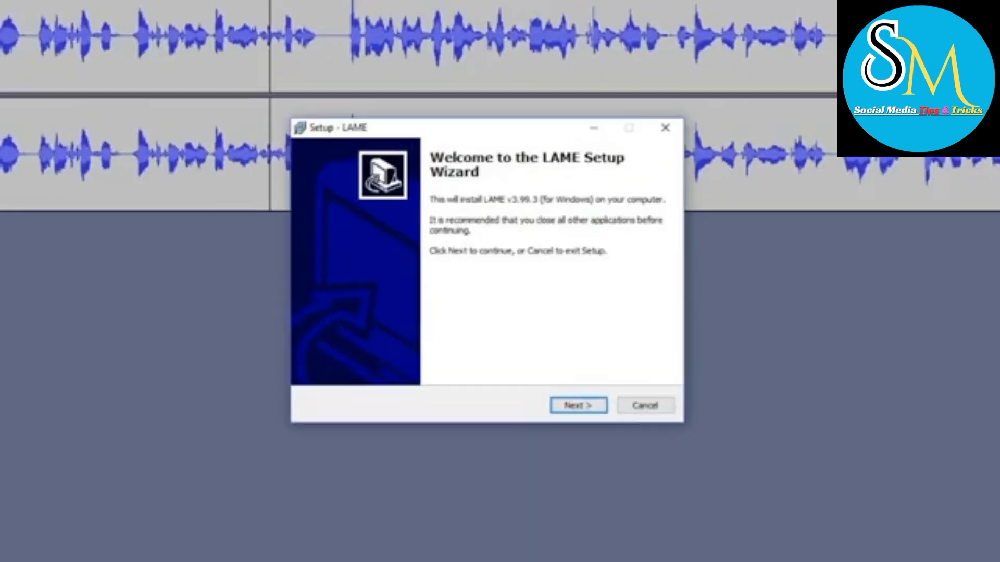
Proceed through the LAME v3.99.3 setup, accepting the destination folder C:\Program Files (x86)\Lame For Audacity
key(Return)
key(Return)
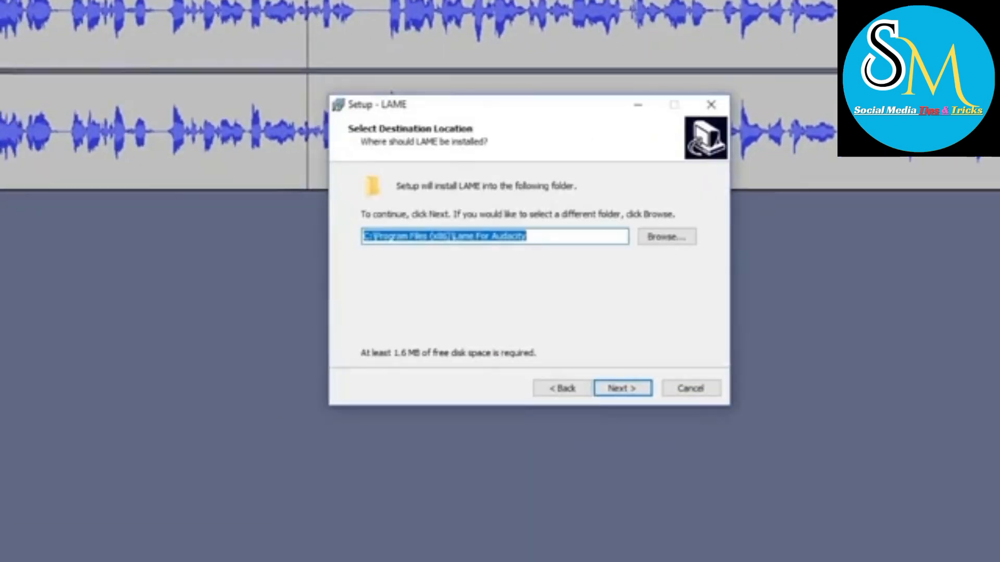
key(Return)
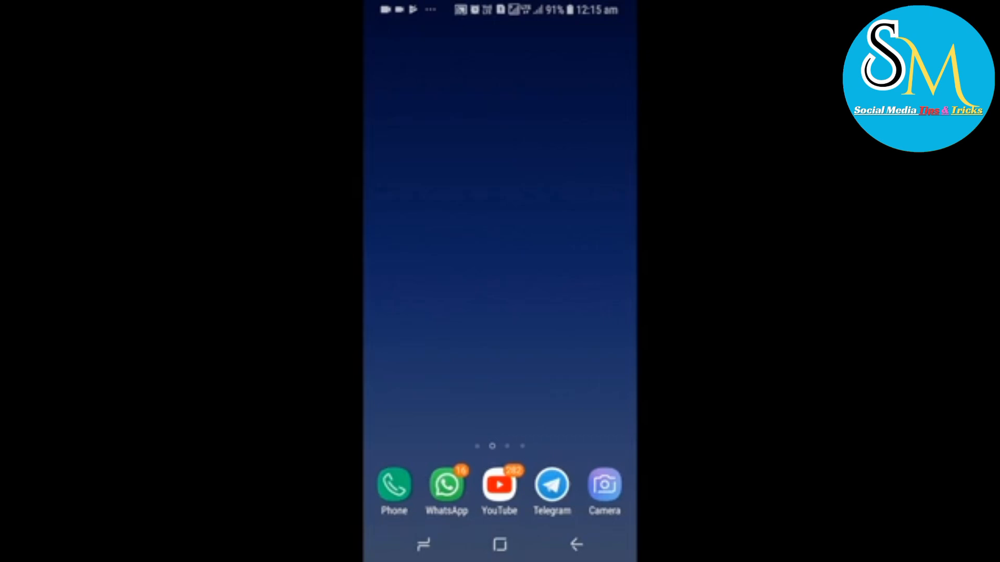
Open the Google Play Store on the phone and search for "audio recorder"
drag(500, 396, 500, 187)
click(466, 86)
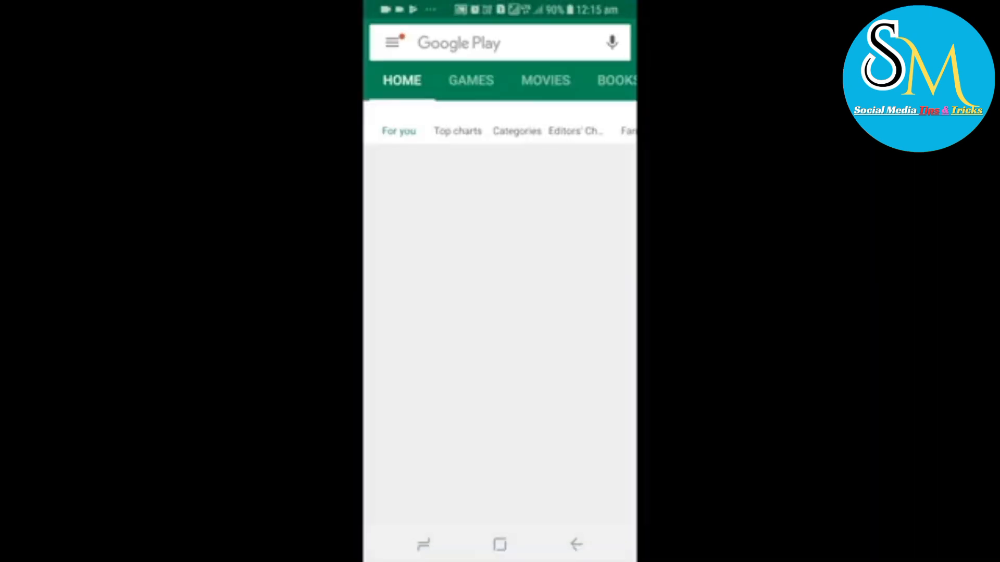
click(500, 42)
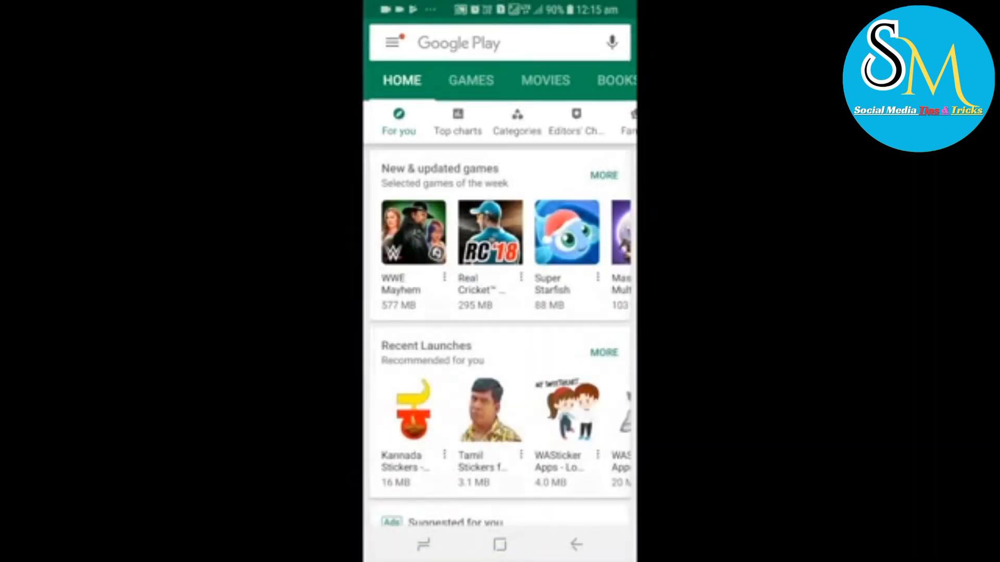
click(500, 42)
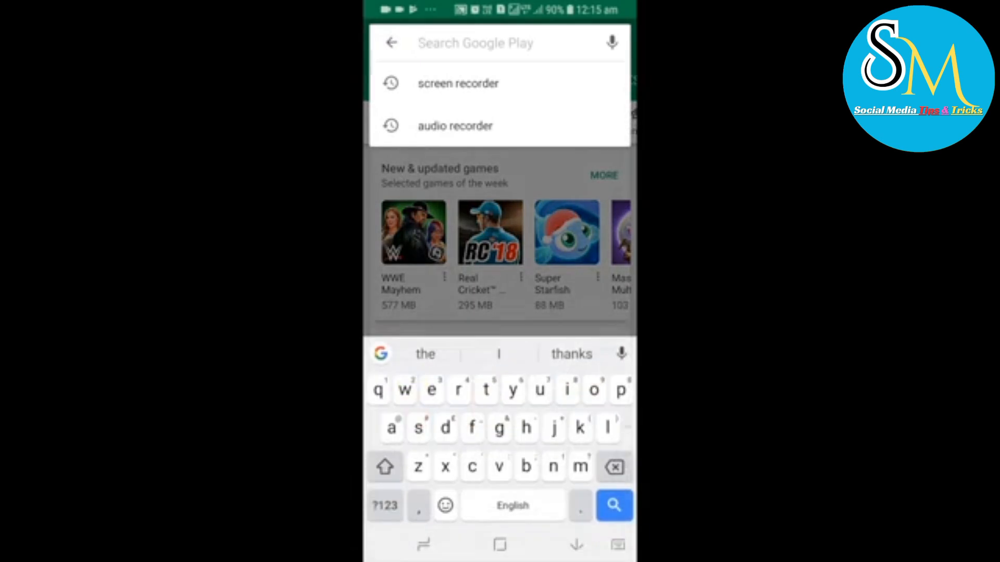
text(audoo)
key(BackSpace)
key(BackSpace)
text(io rexo)
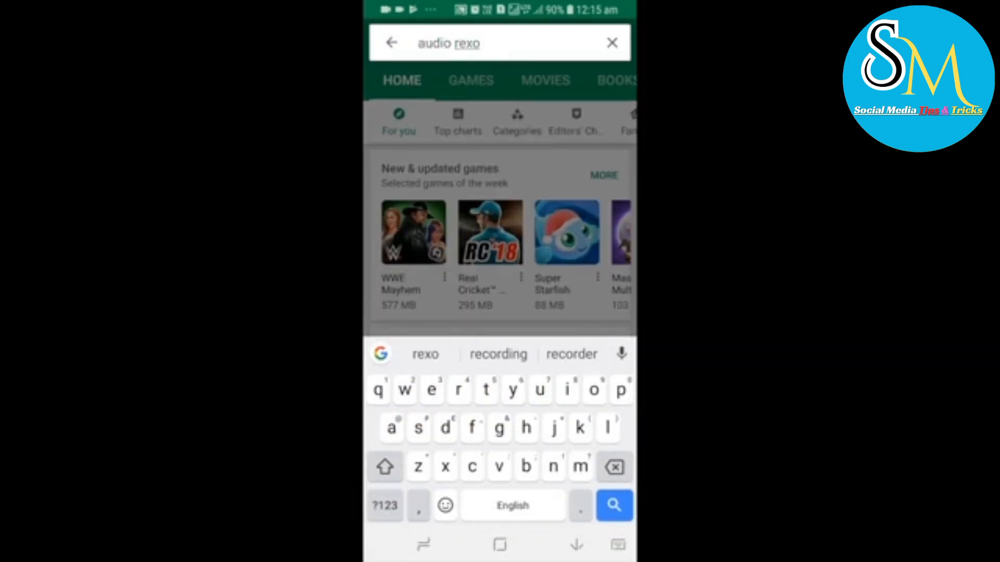
key(BackSpace)
key(BackSpace)
text(co)
click(458, 83)
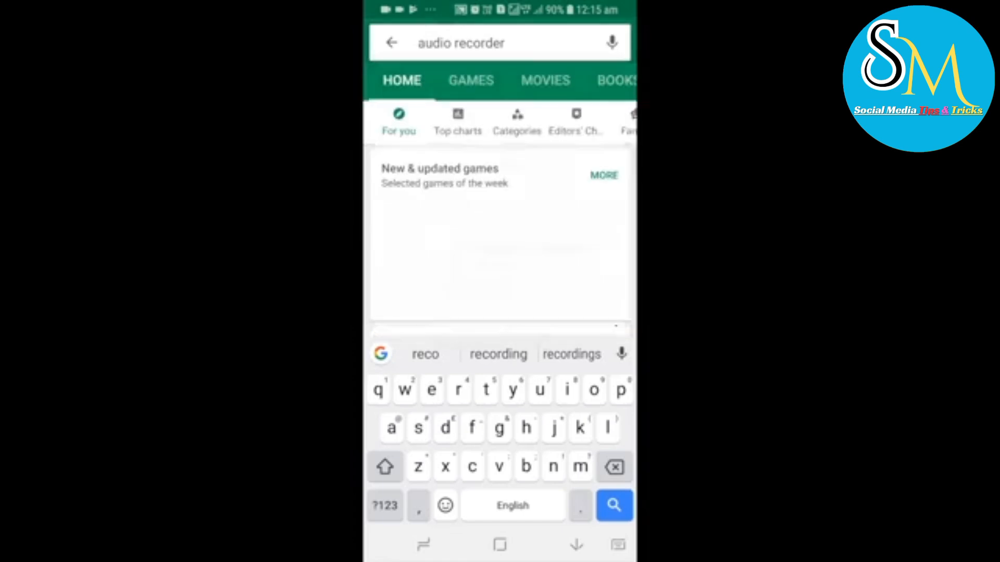
Install the Audio Recorder and Editor app by rierie501 from the search results and look through its store page
scroll(500, 271, down, 7)
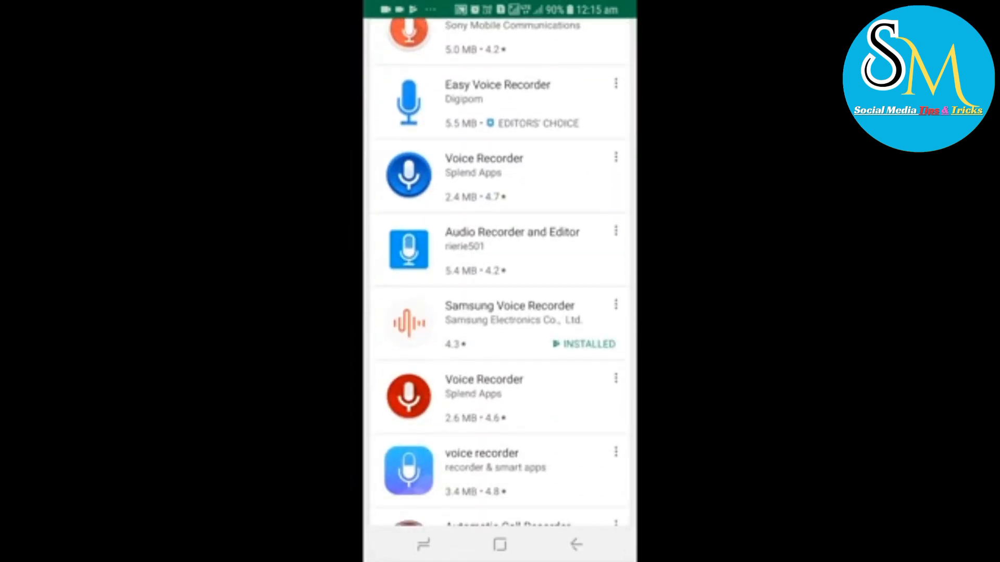
click(500, 249)
click(578, 185)
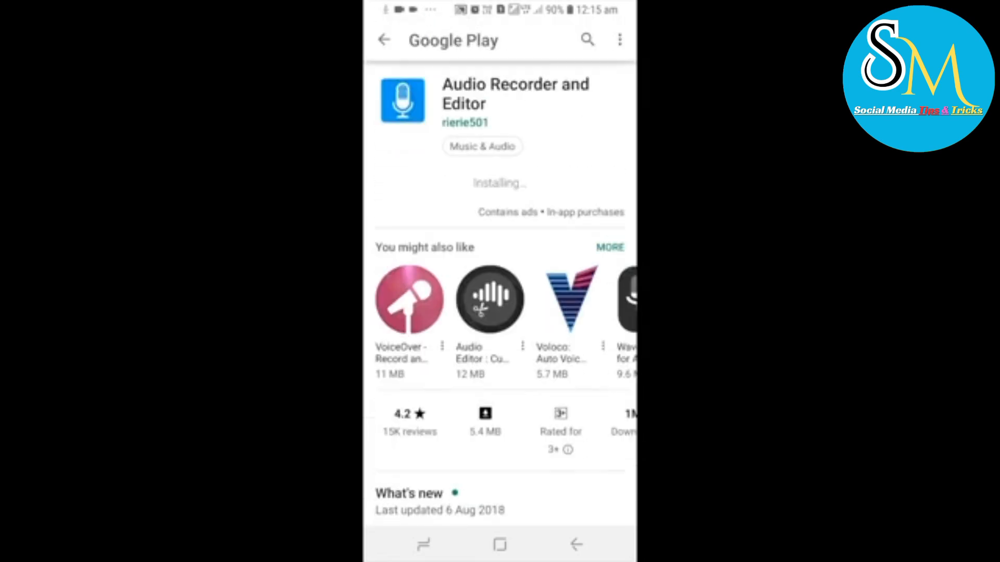
scroll(500, 295, down, 10)
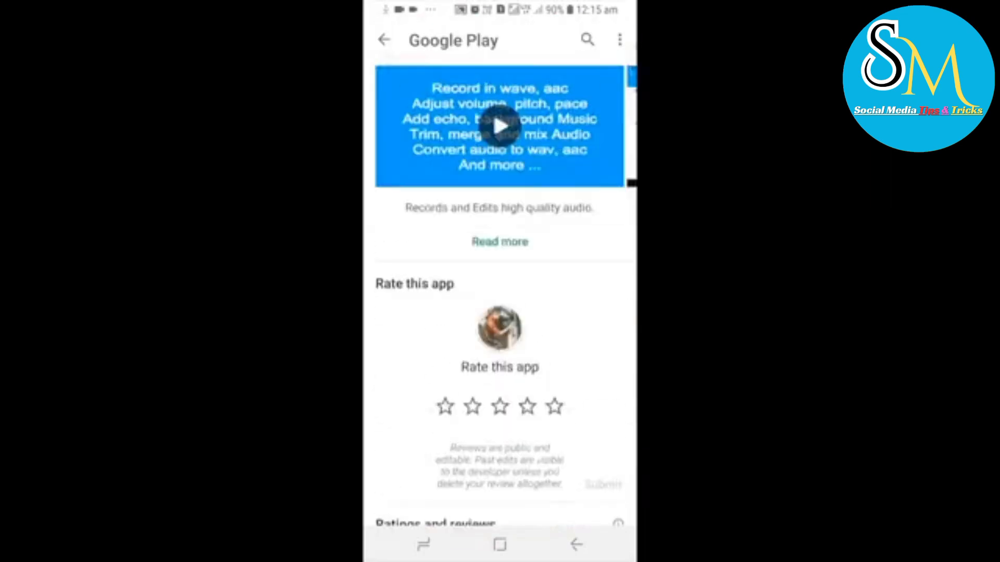
scroll(500, 294, up, 10)
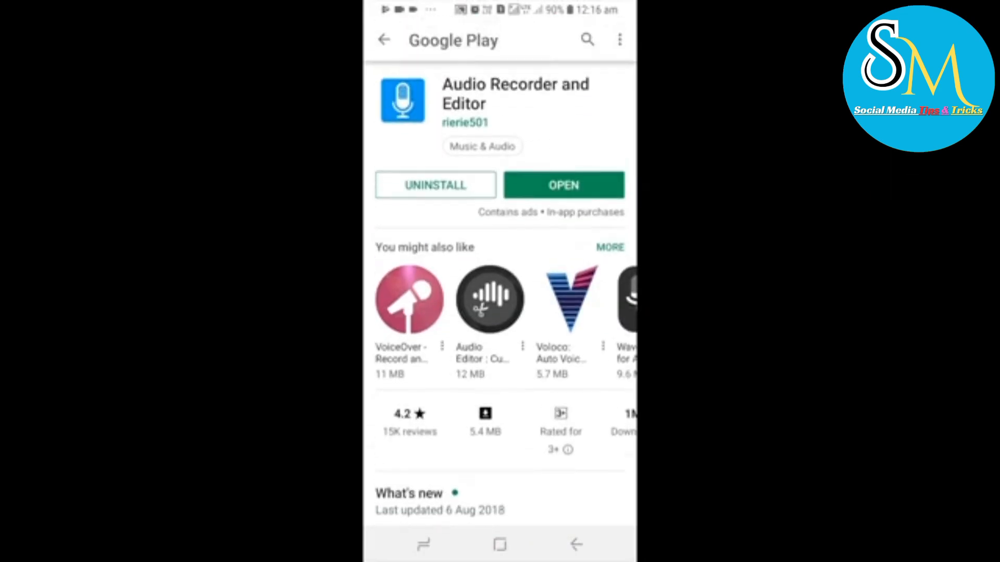
Switch to the installed Audio Recorder and Editor app and allow both requested permissions, including access to photos, media and files
click(564, 185)
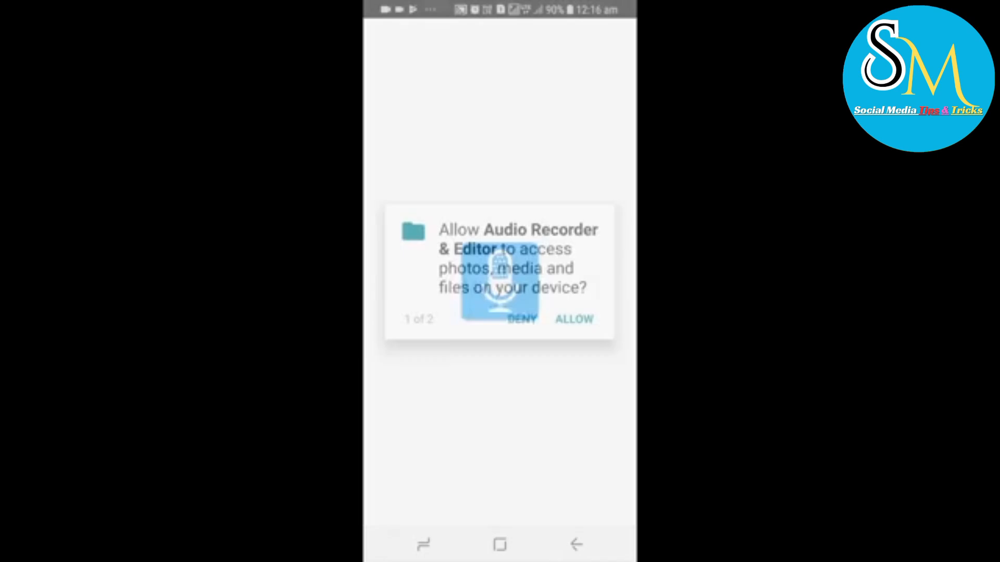
click(575, 319)
click(575, 319)
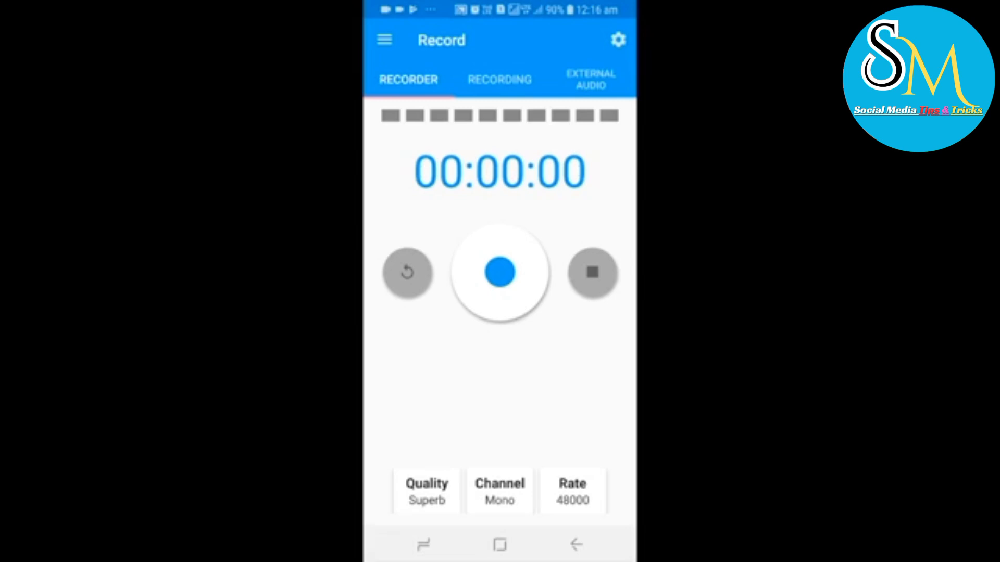
Check the app's list of recordings and go back to the recorder
click(500, 79)
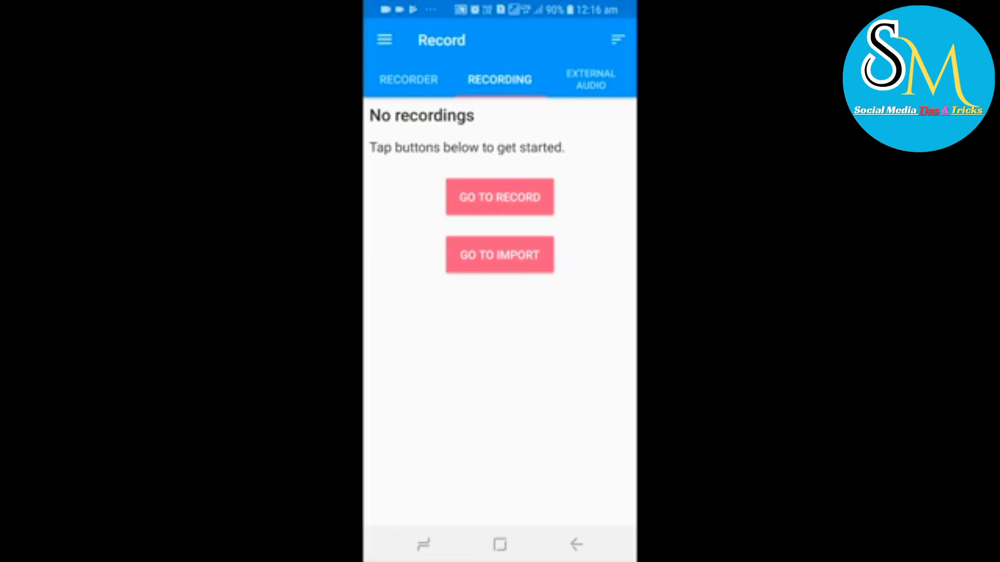
drag(572, 338, 512, 338)
click(499, 197)
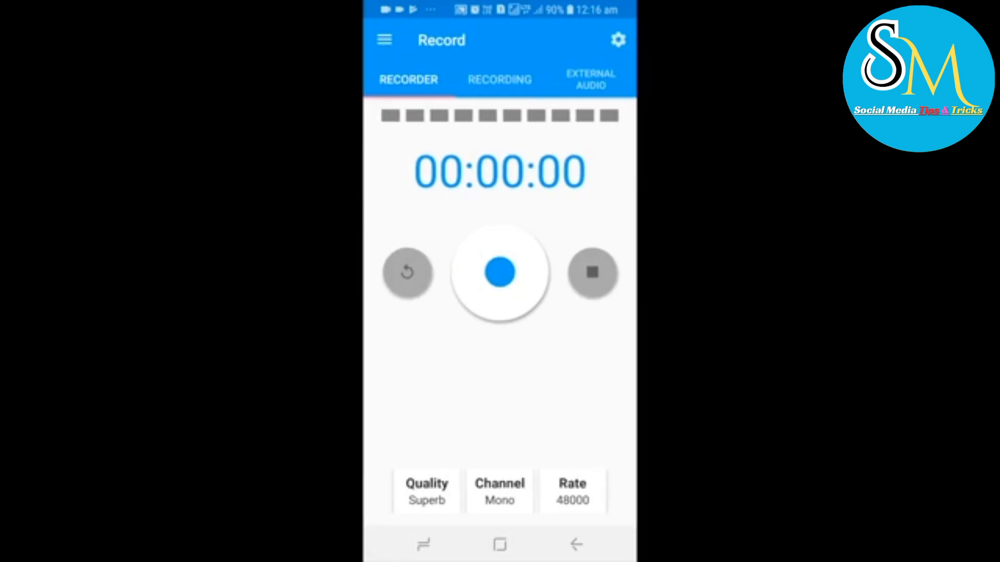
Try to start a mono recording at Superb quality and 48000 rate, and leave the app for the phone's home screen
click(500, 272)
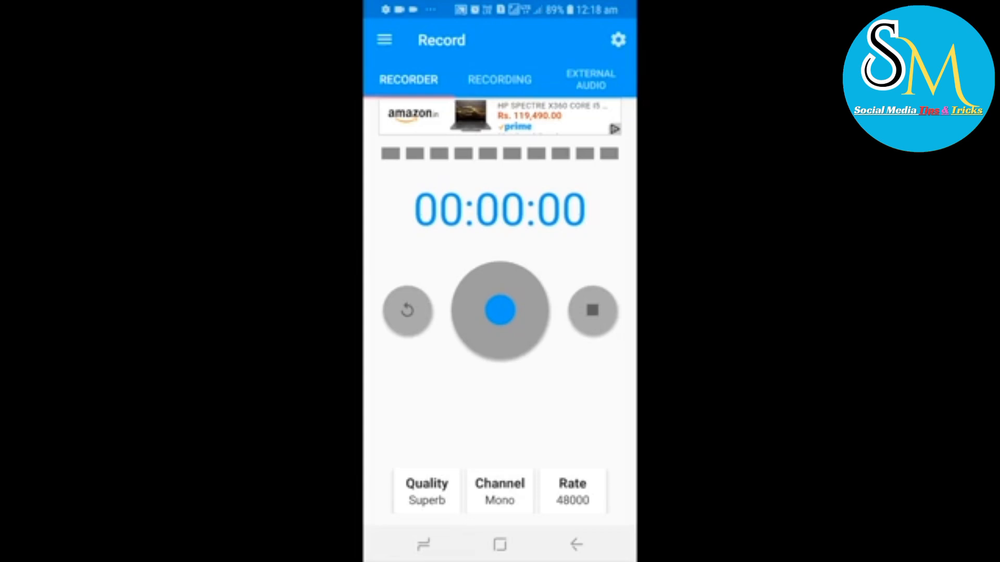
click(576, 545)
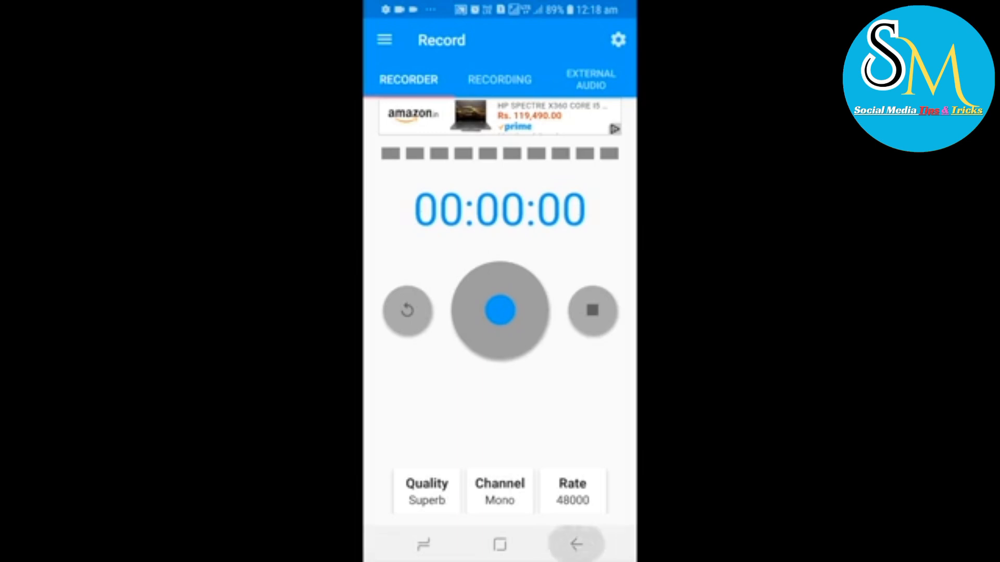
click(576, 545)
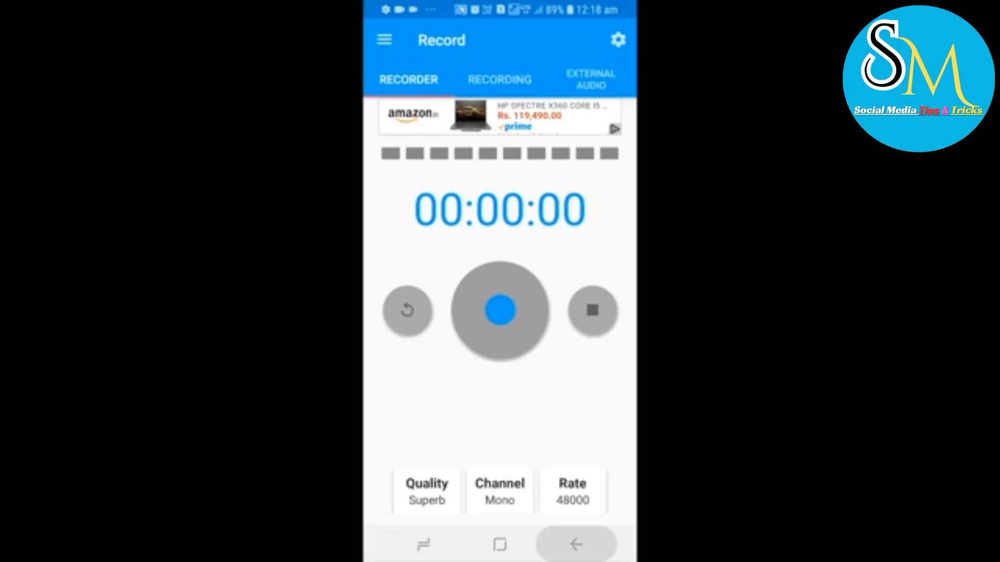
click(500, 545)
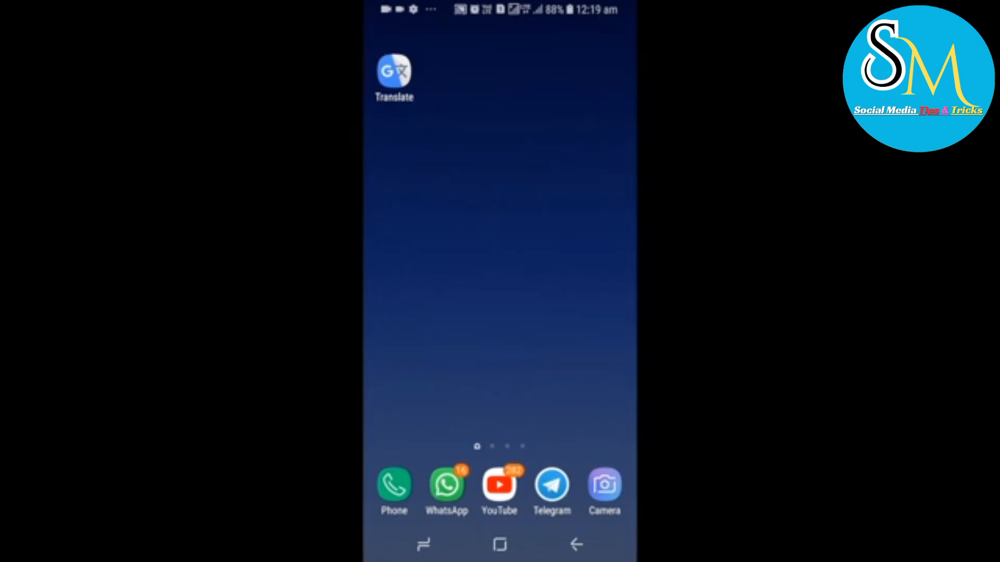
Switch to the phone's preinstalled Voice Recorder app from the app drawer
drag(500, 391, 500, 208)
drag(546, 339, 484, 338)
click(597, 85)
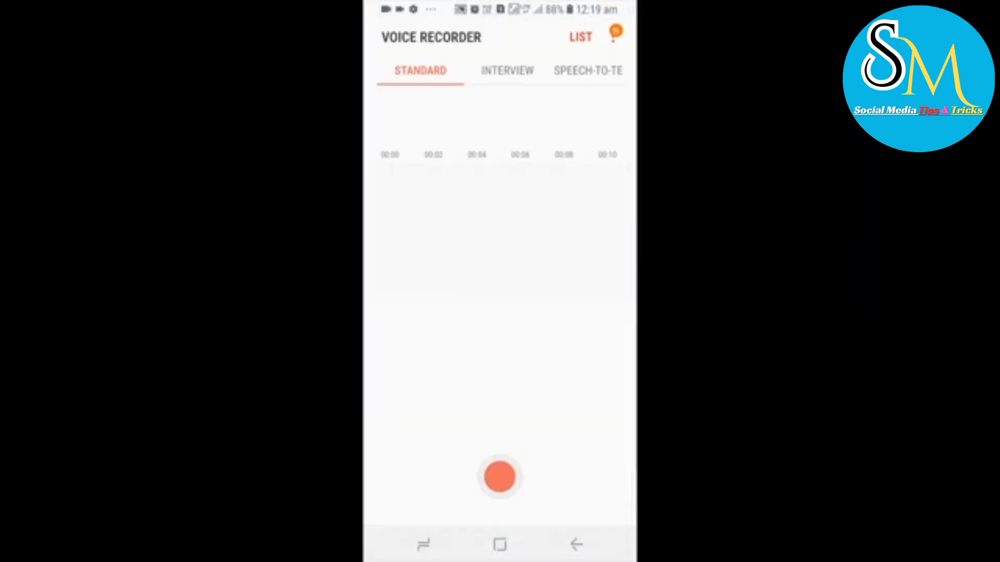
Try a recording in Standard mode and leave Voice Recorder for the home screen
click(500, 477)
mouse_move(578, 322)
mouse_down()
mouse_move(416, 323)
mouse_move(578, 323)
mouse_up()
drag(416, 323, 578, 323)
click(576, 545)
click(576, 545)
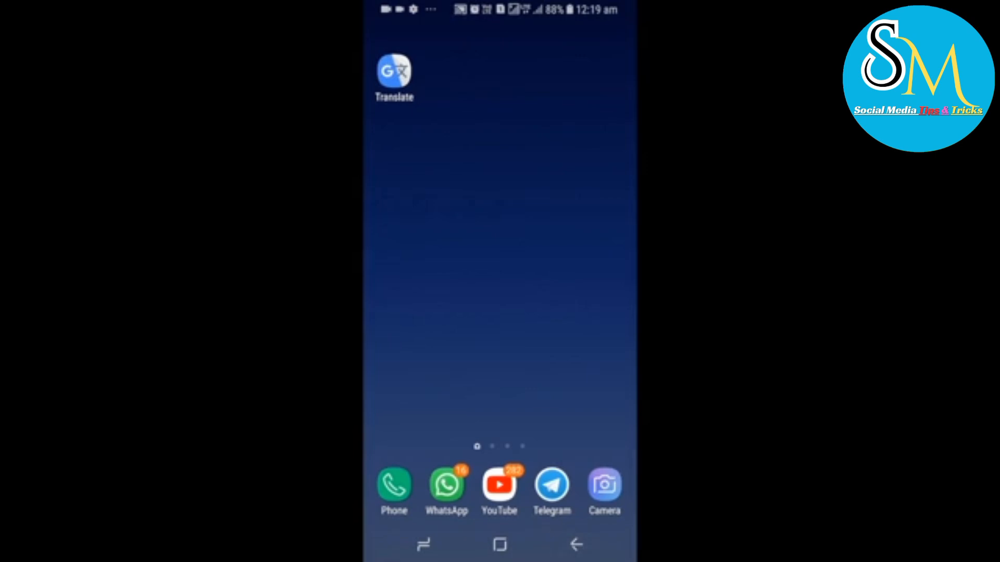